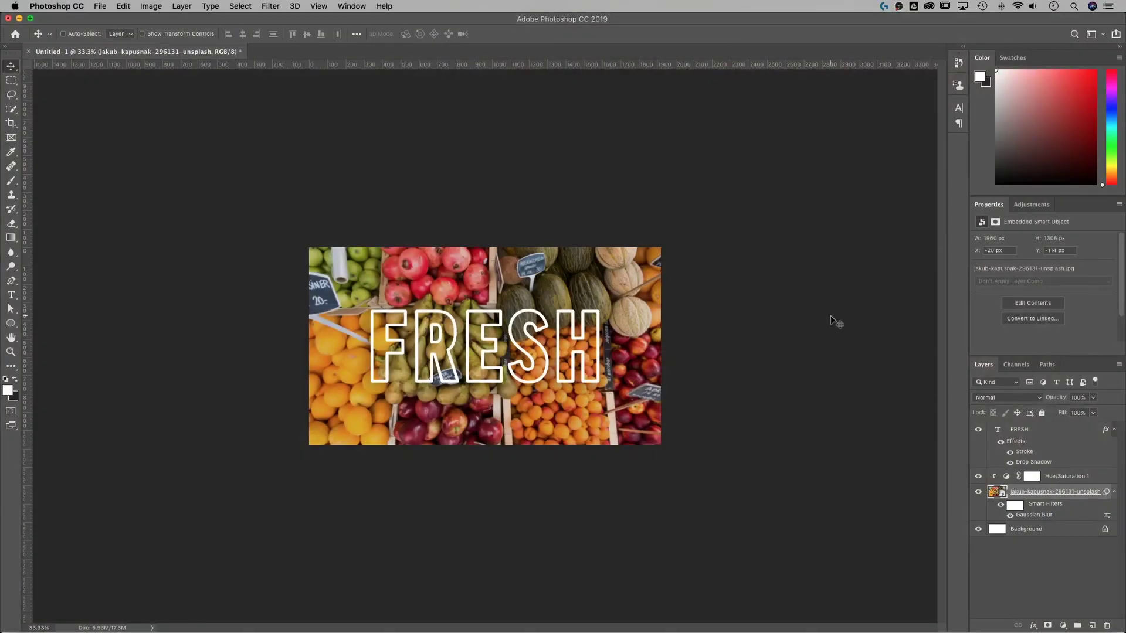
# Zoom in and retype the FRESH text layer so it reads FRUIT
pyautogui.press('super+equal')
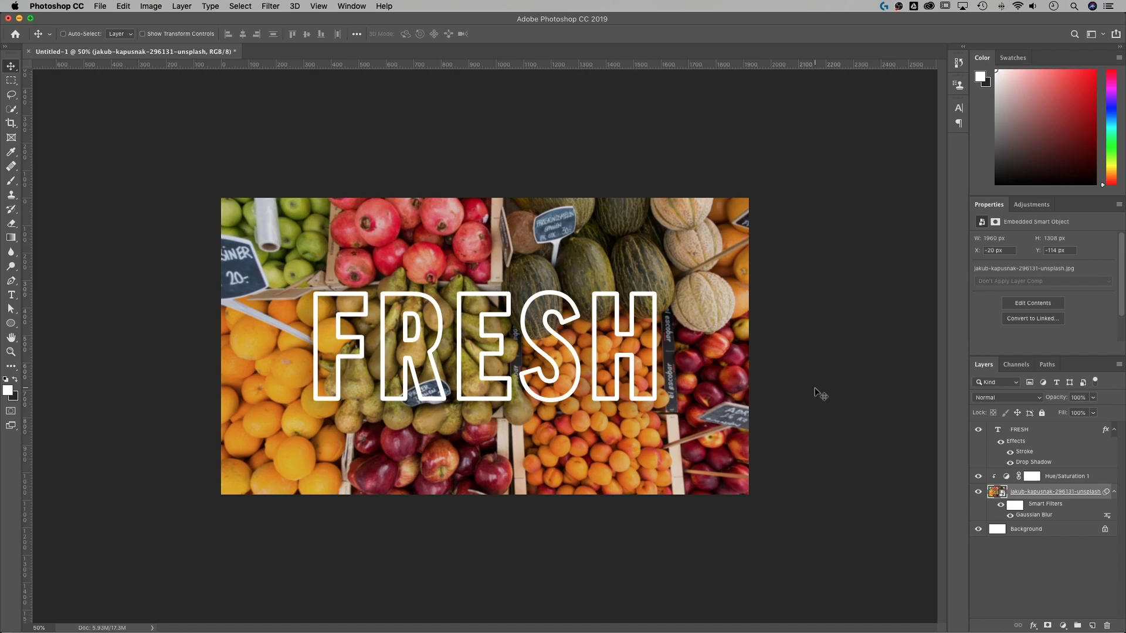
pyautogui.click(1041, 432)
pyautogui.press('t')
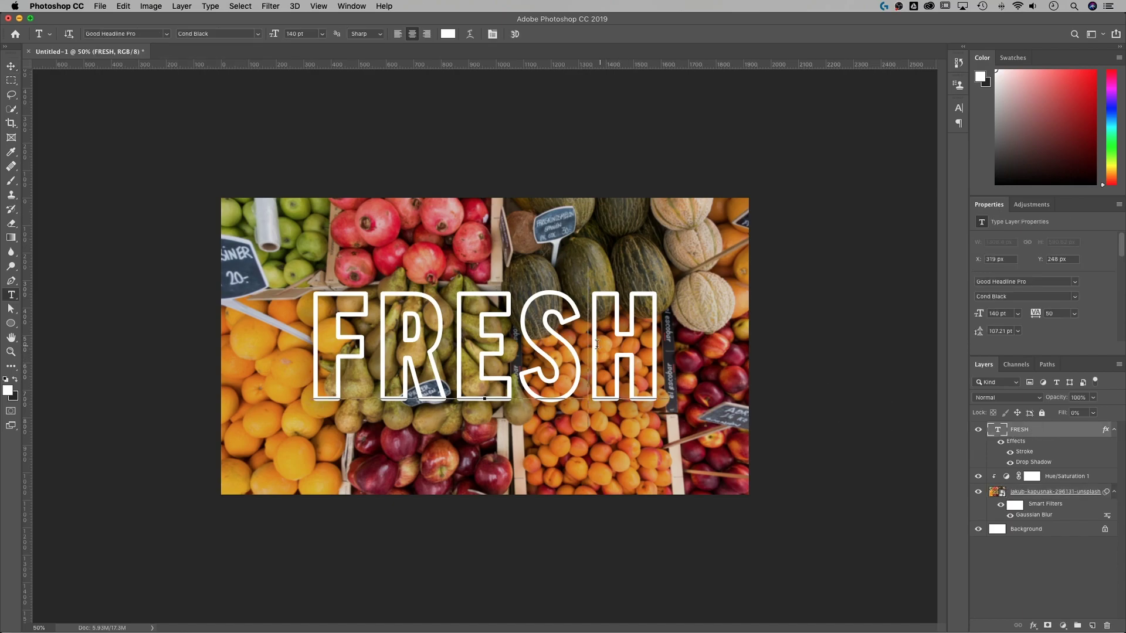
pyautogui.doubleClick(596, 344)
pyautogui.write('FRUIT')
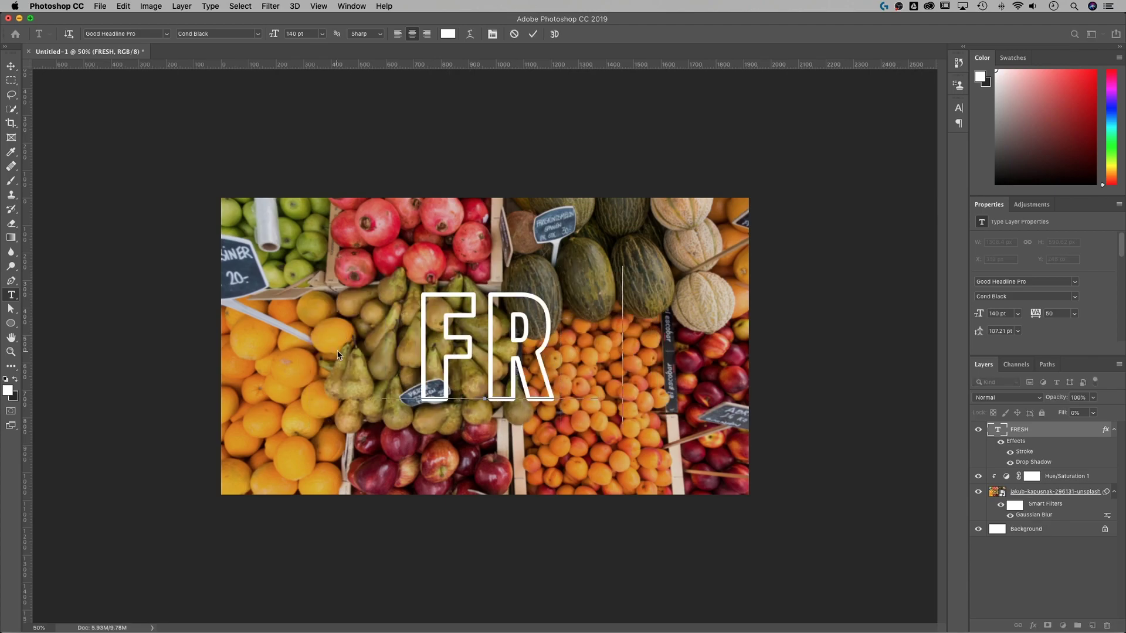
pyautogui.click(766, 302)
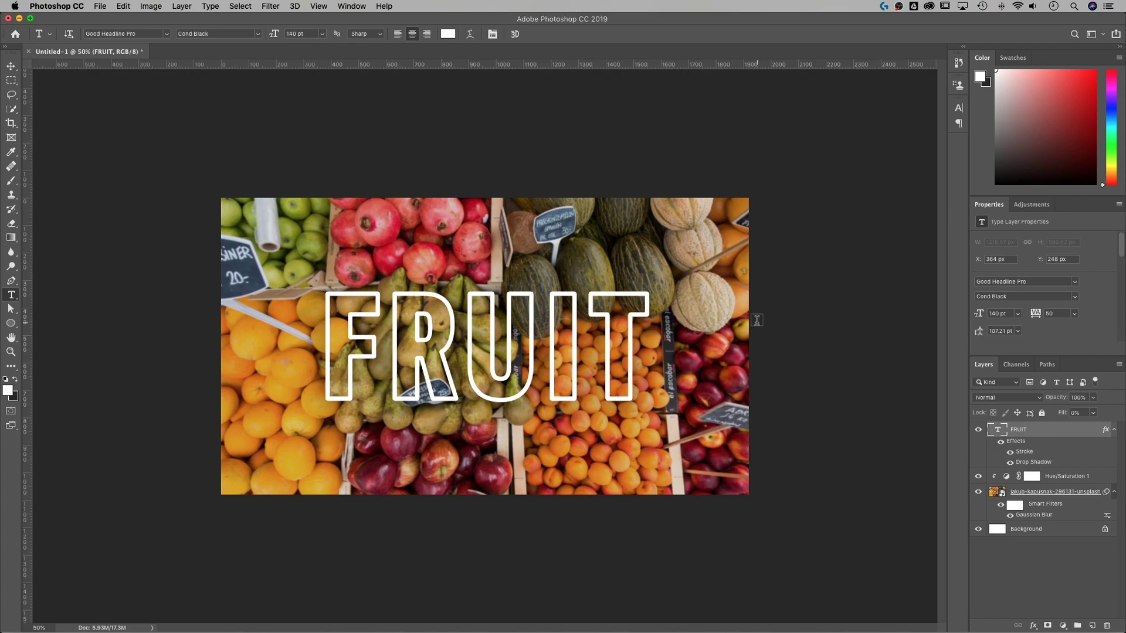
# Browse the font family list for FRUIT, then exit text editing without changing the font
pyautogui.doubleClick(554, 337)
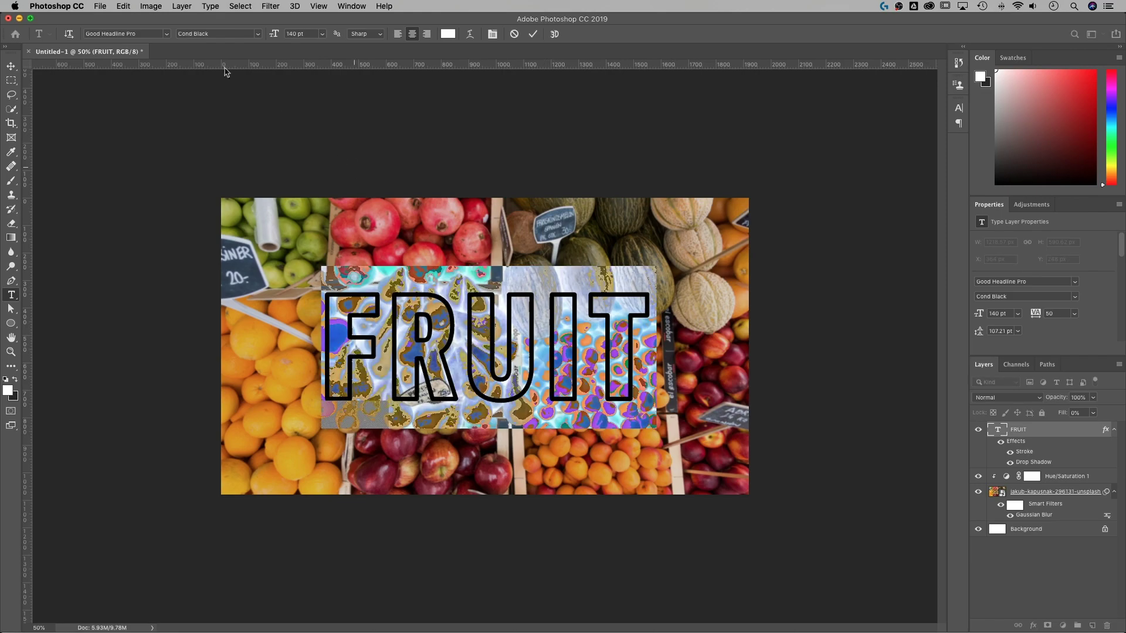
pyautogui.click(166, 35)
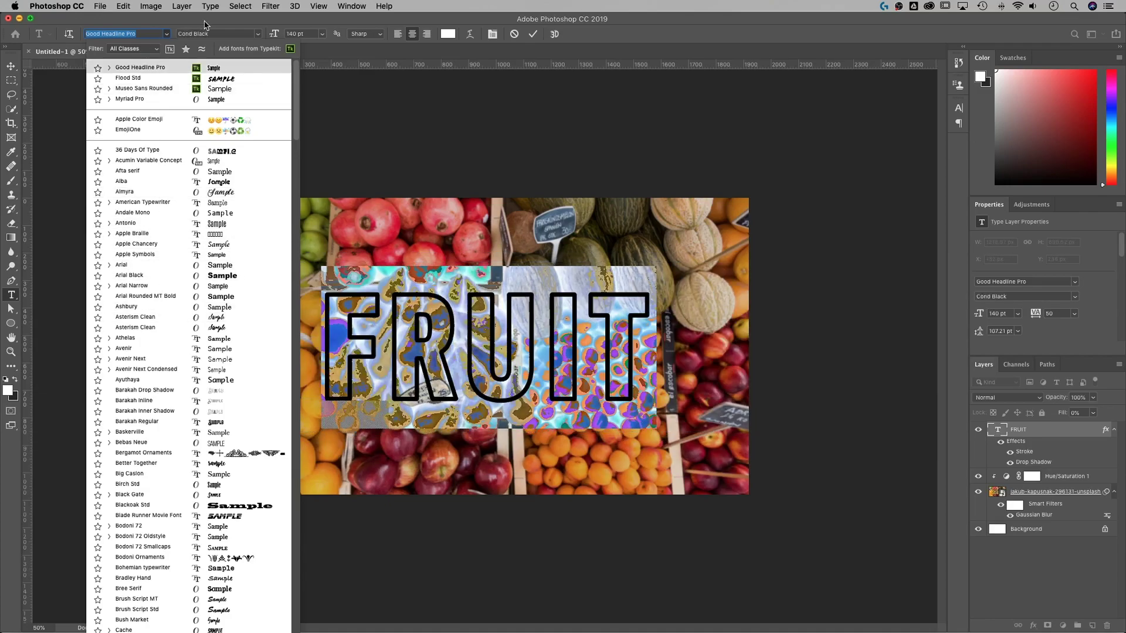
pyautogui.press('Escape')
pyautogui.click(11, 66)
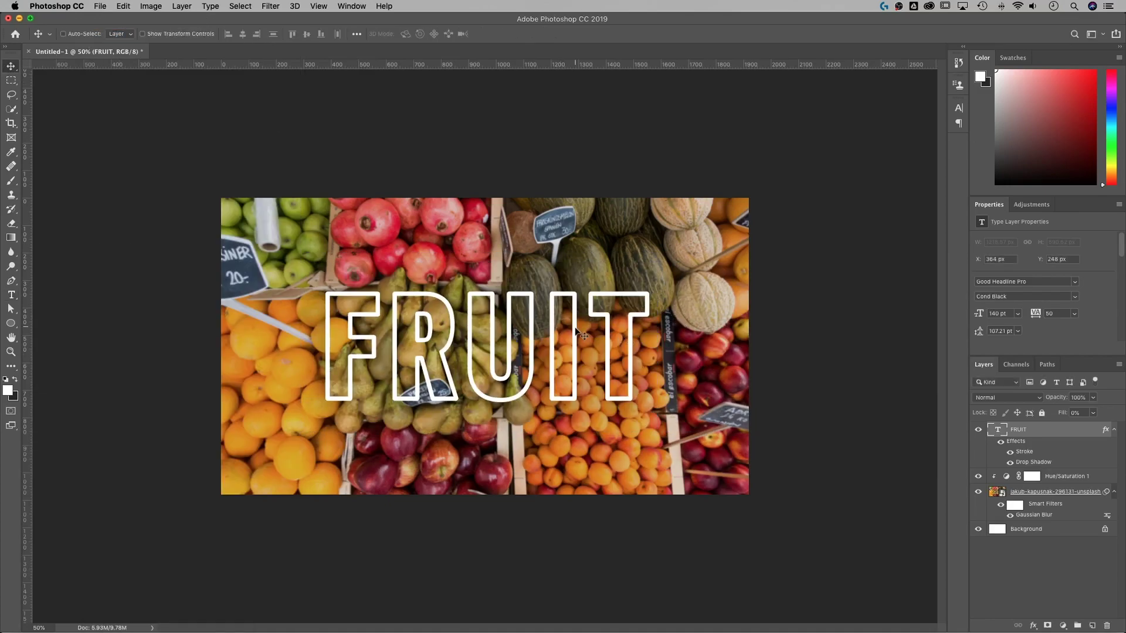
pyautogui.press('t')
pyautogui.click(493, 341)
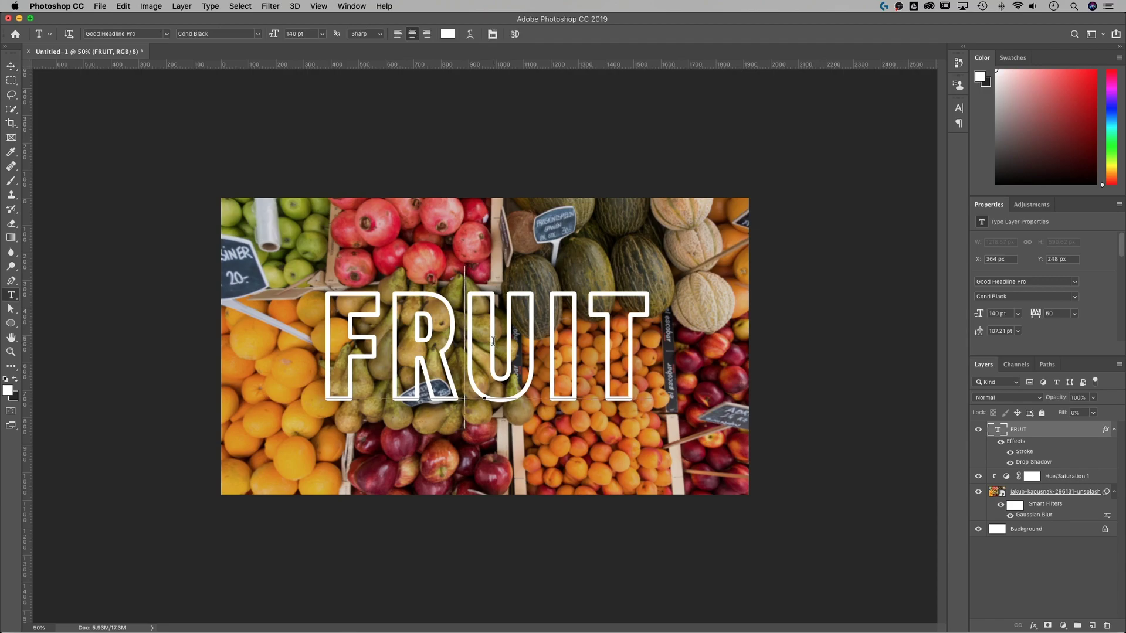
pyautogui.press('super+a')
pyautogui.click(11, 66)
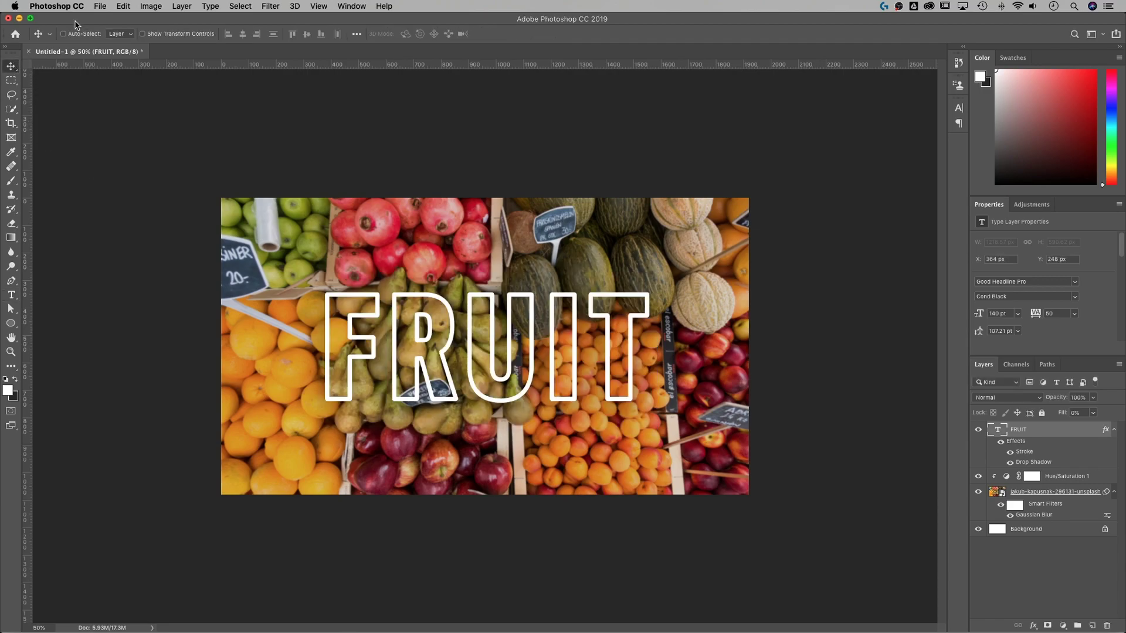
pyautogui.click(120, 6)
# Create a new 1920×1080 document
pyautogui.click(120, 6)
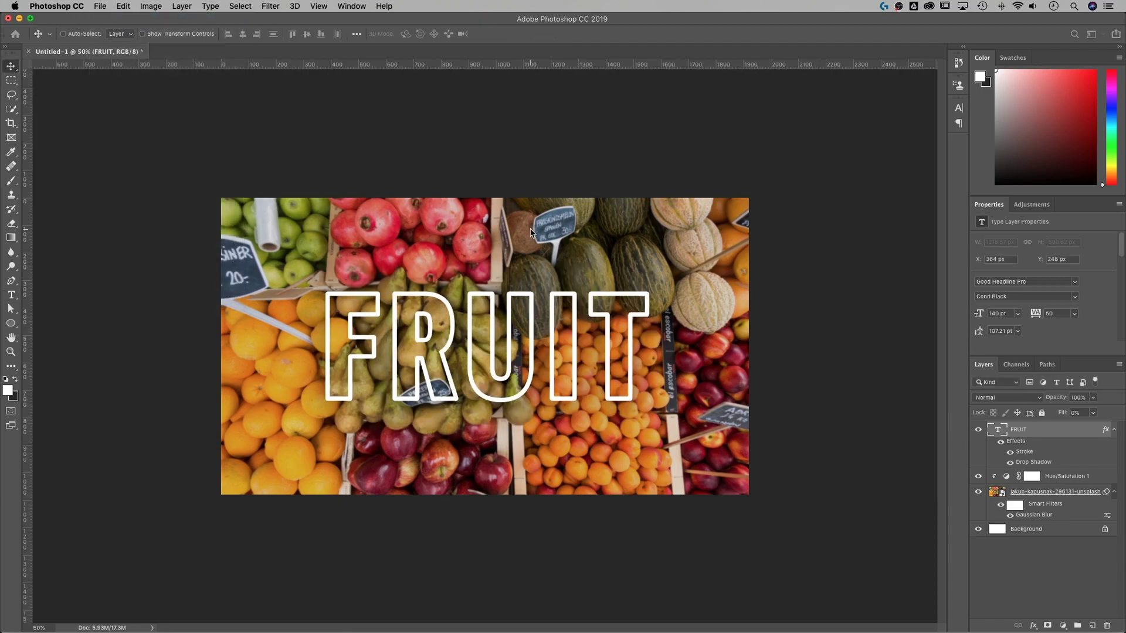
pyautogui.press('super+n')
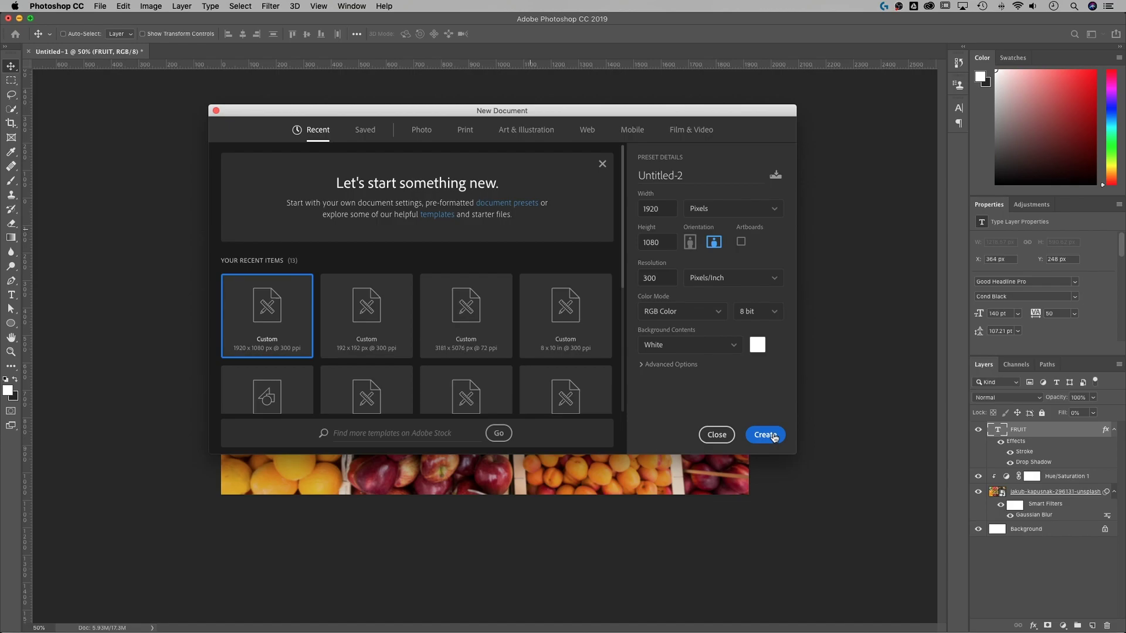
pyautogui.click(774, 438)
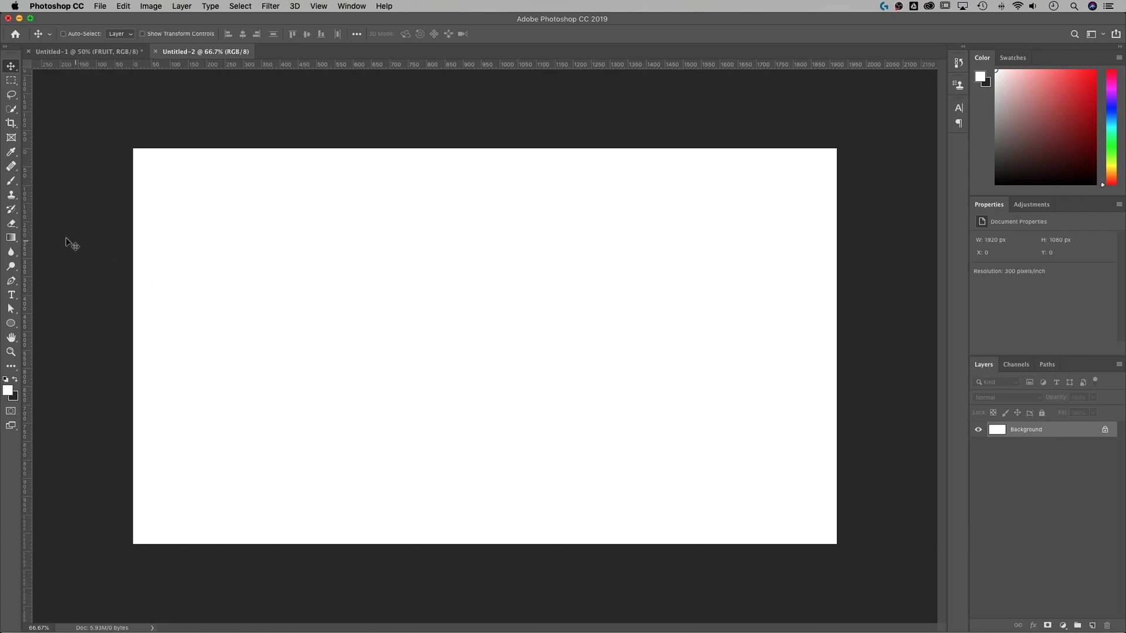
# Add a text layer with the word OUTLINE on the new canvas and select its text
pyautogui.click(11, 294)
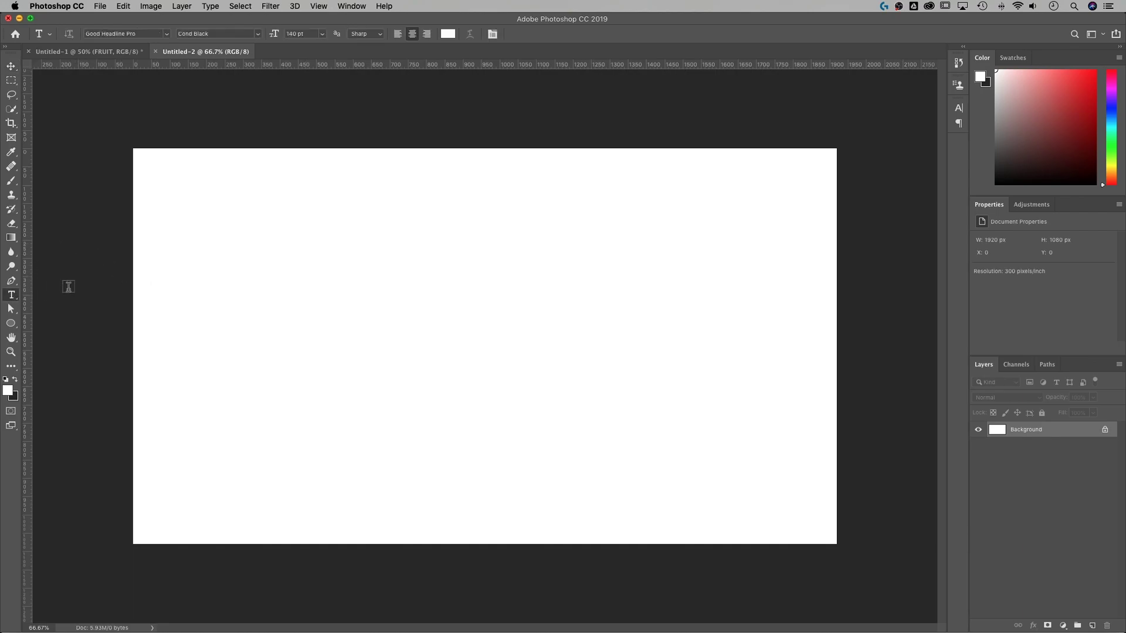
pyautogui.click(313, 318)
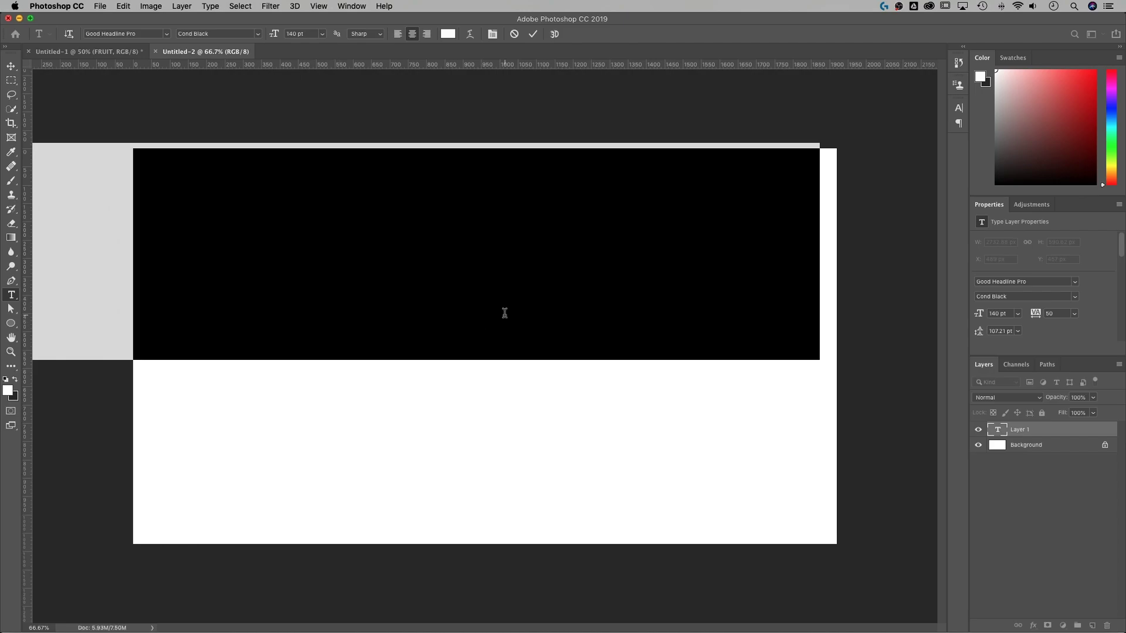
pyautogui.write('FRUIT')
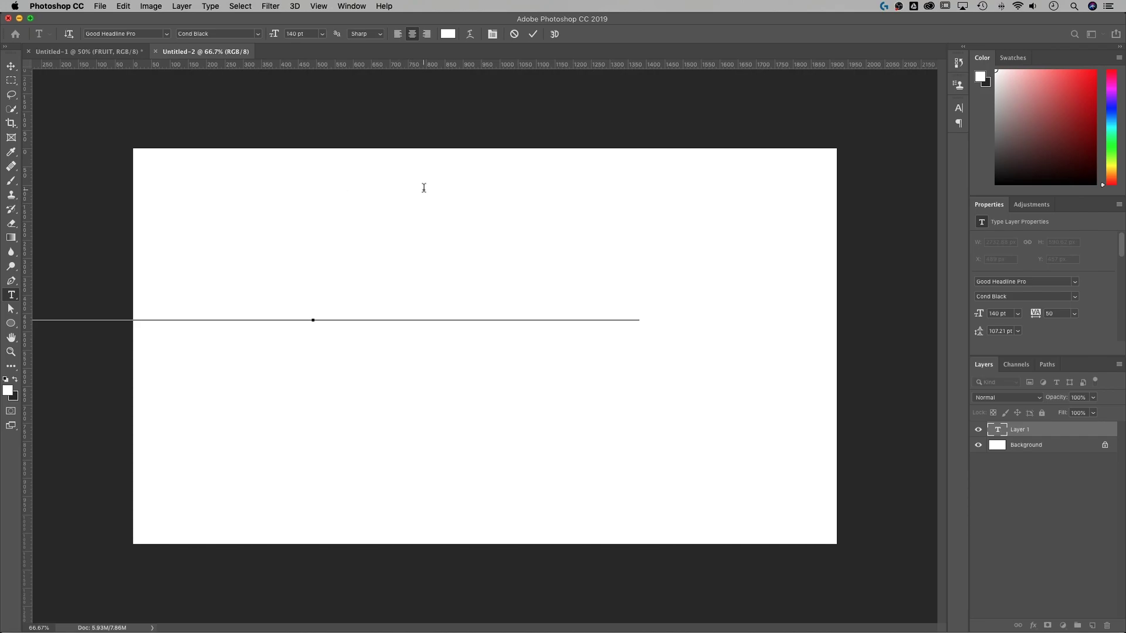
pyautogui.press('super')
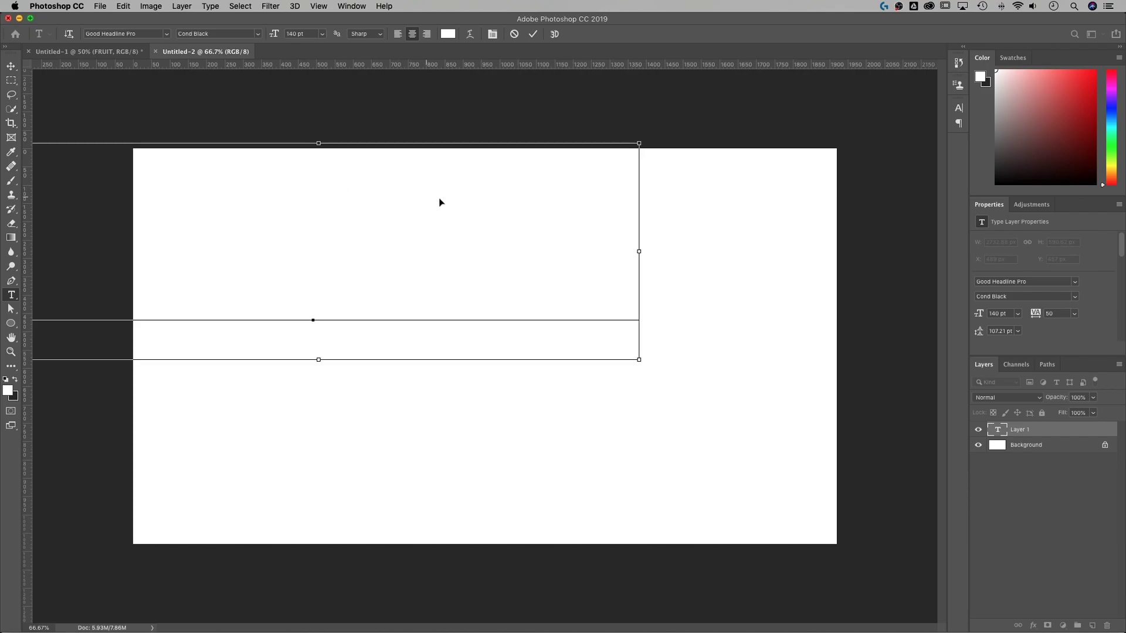
pyautogui.press('super+a')
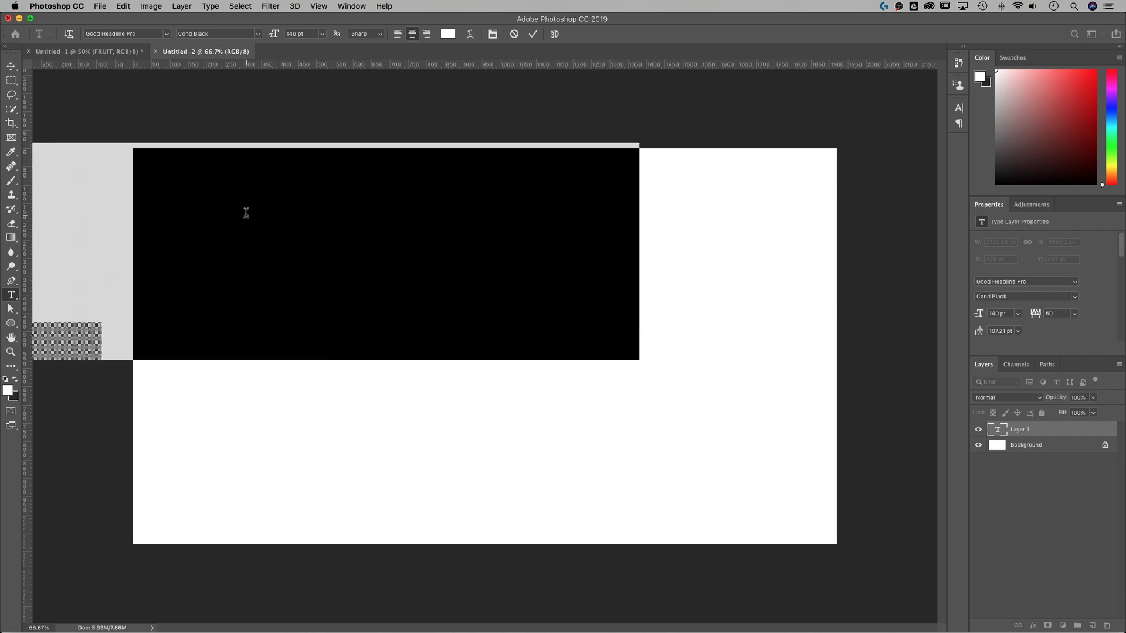
# Colour the OUTLINE text green #6ad87f and commit it
pyautogui.click(448, 34)
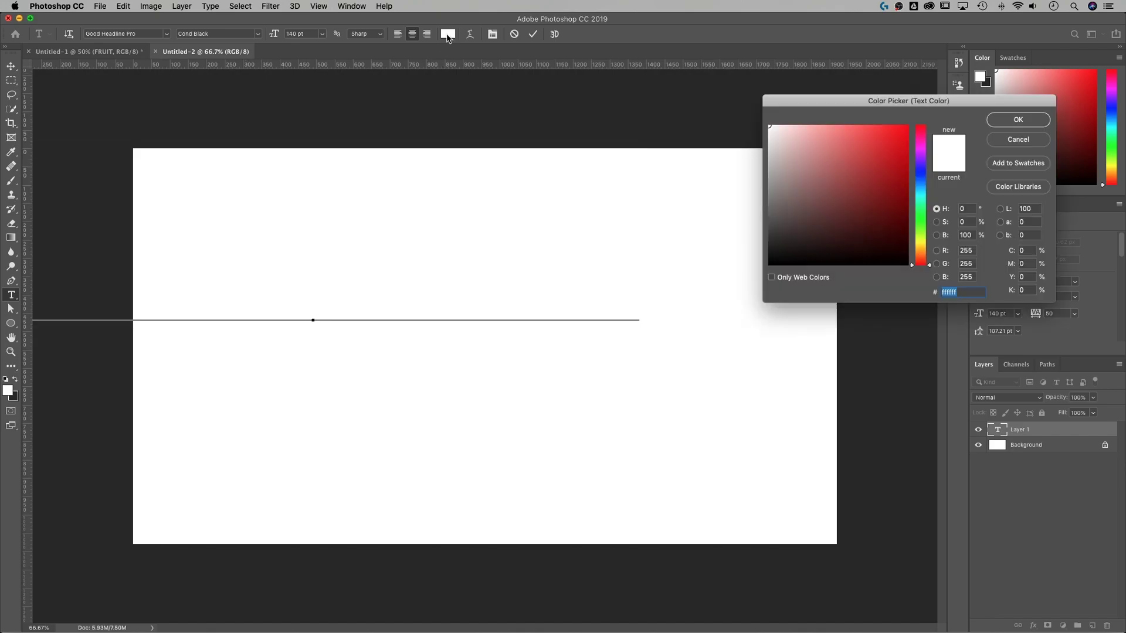
pyautogui.moveTo(799, 246); pyautogui.dragTo(718, 296)
pyautogui.click(719, 296)
pyautogui.click(923, 214)
pyautogui.moveTo(851, 148); pyautogui.dragTo(839, 147)
pyautogui.click(1042, 121)
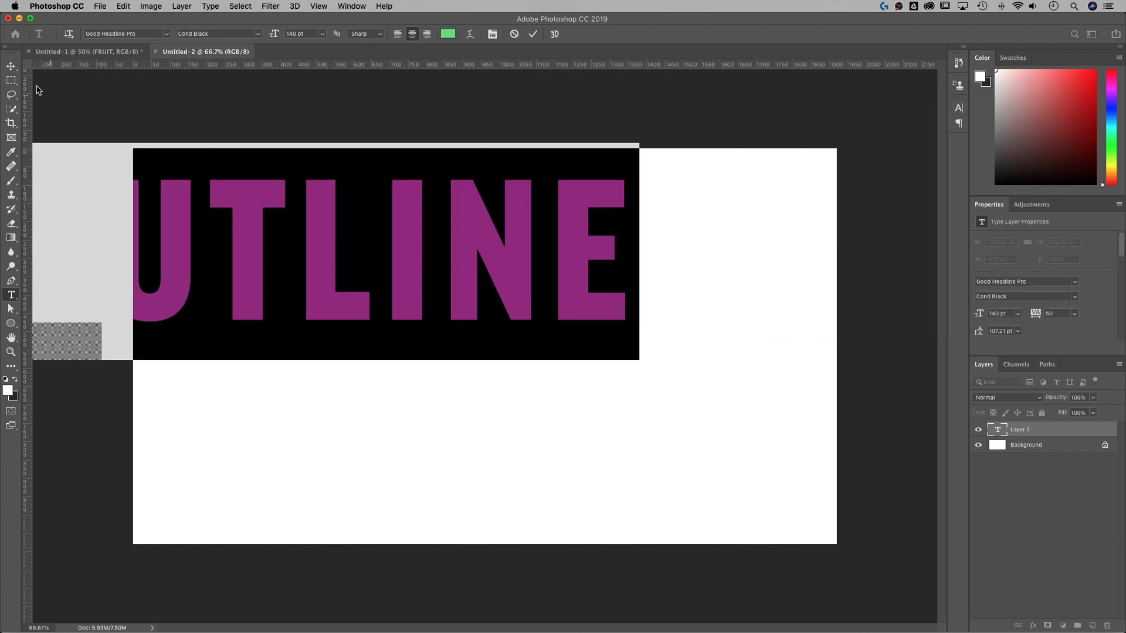
pyautogui.click(10, 65)
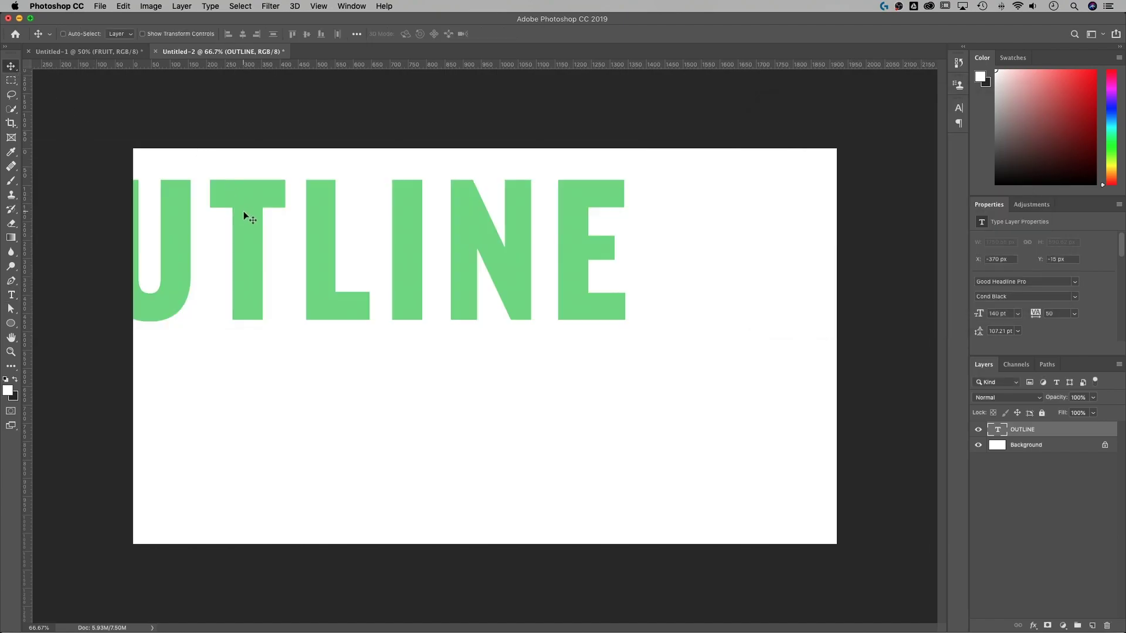
# Drag the OUTLINE text onto the canvas and align it to the horizontal and vertical centres
pyautogui.moveTo(245, 213); pyautogui.dragTo(402, 286)
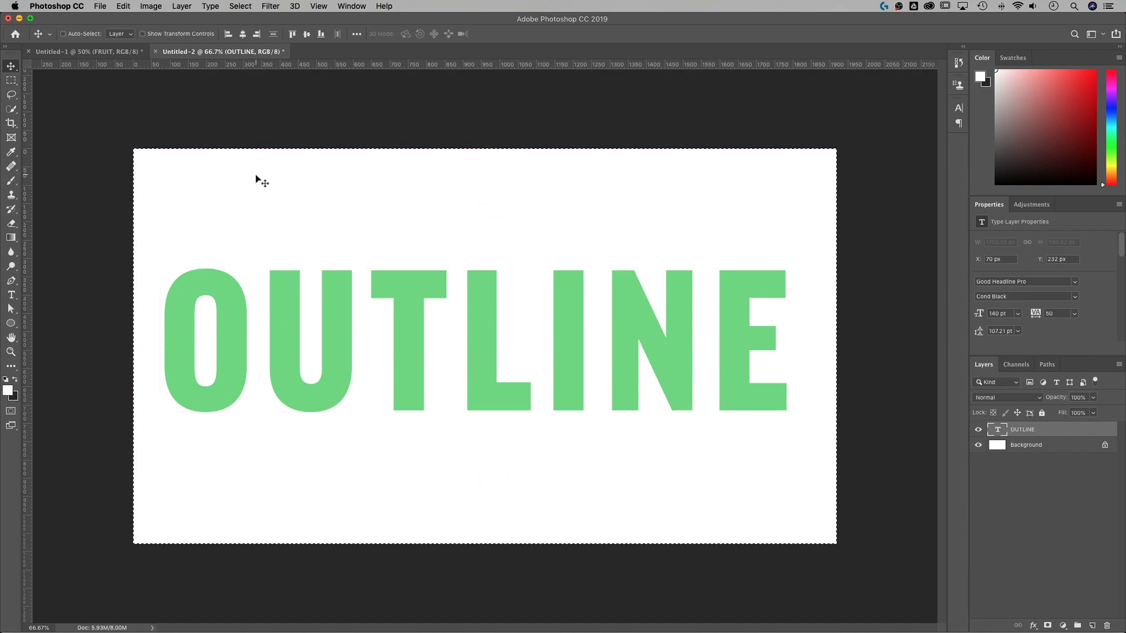
pyautogui.press('super+a')
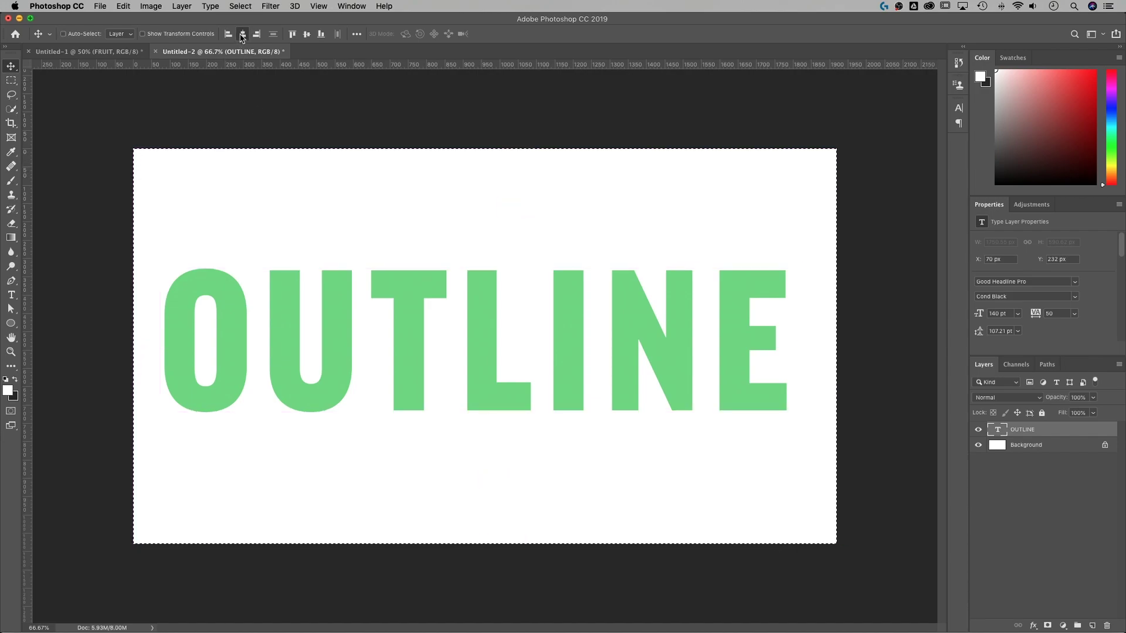
pyautogui.click(241, 35)
pyautogui.click(305, 34)
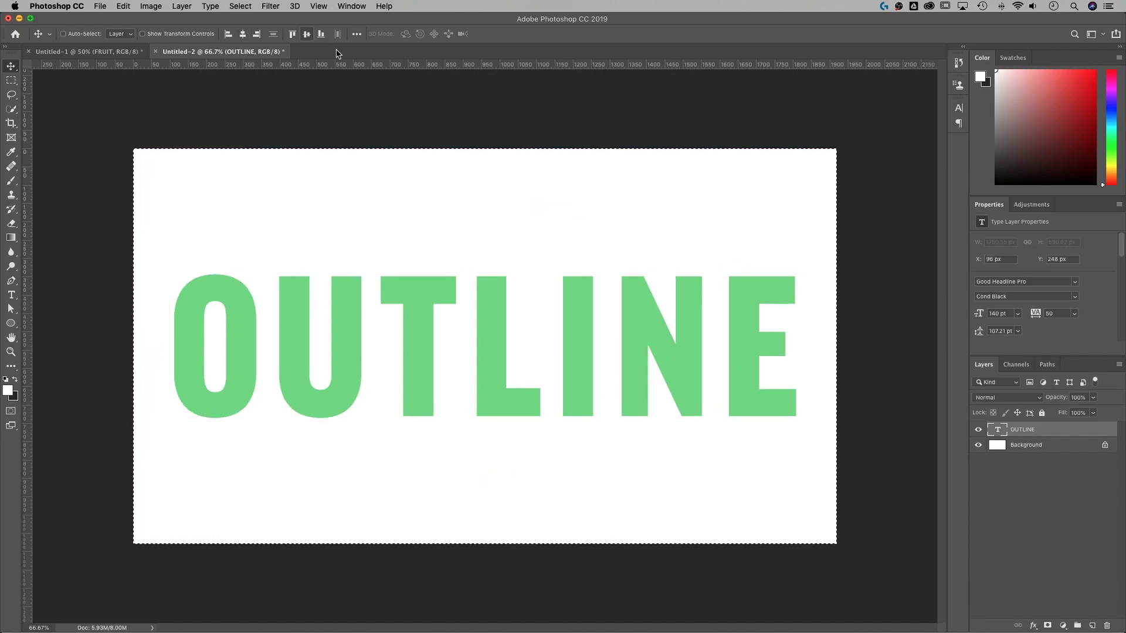
pyautogui.press('super+d')
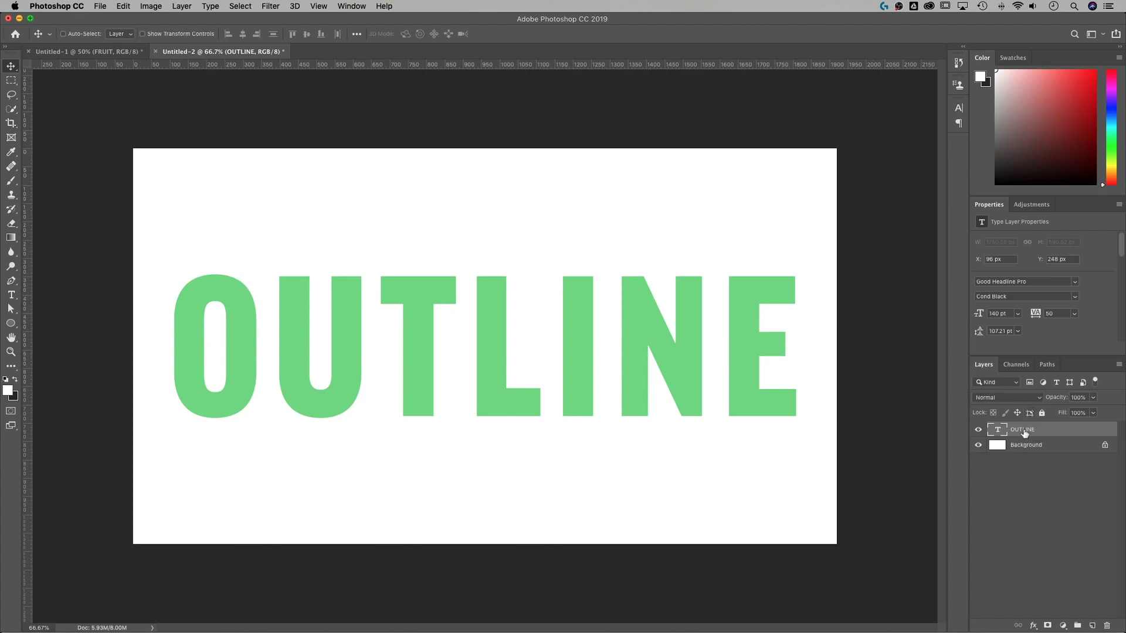
# Open the OUTLINE layer's Layer Style and enable a Stroke effect
pyautogui.doubleClick(1061, 432)
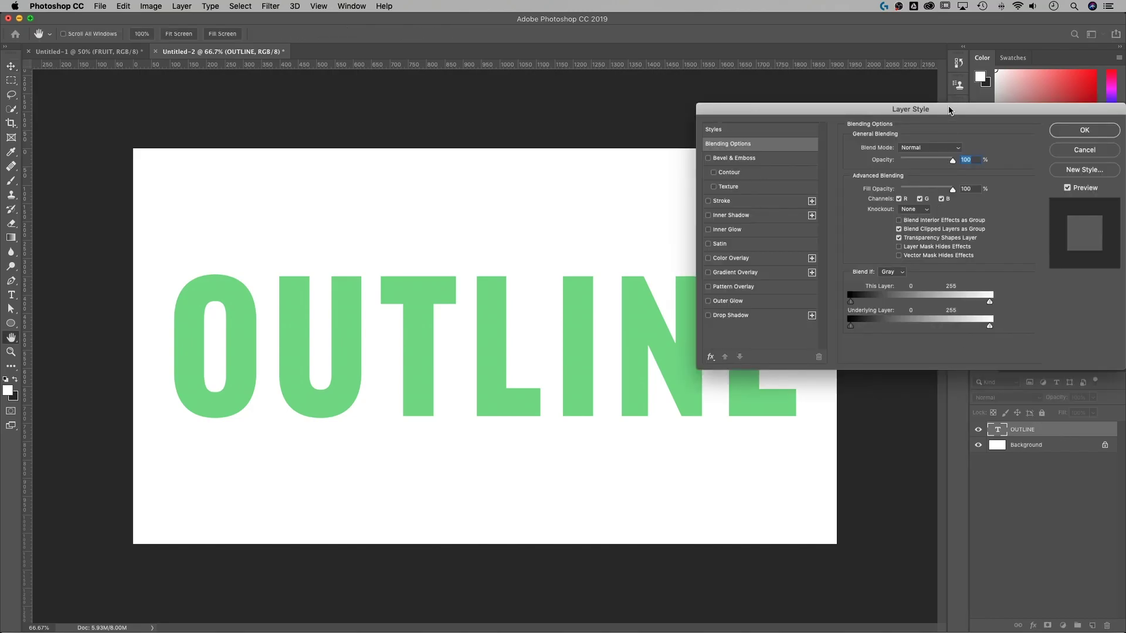
pyautogui.moveTo(948, 110); pyautogui.dragTo(779, 113)
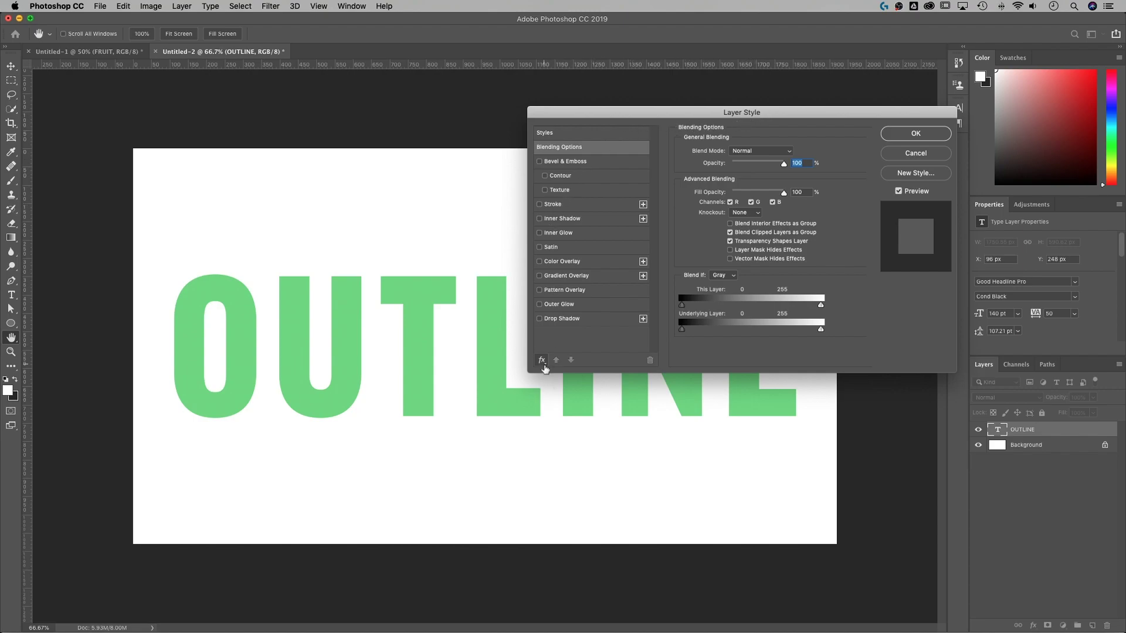
pyautogui.click(541, 361)
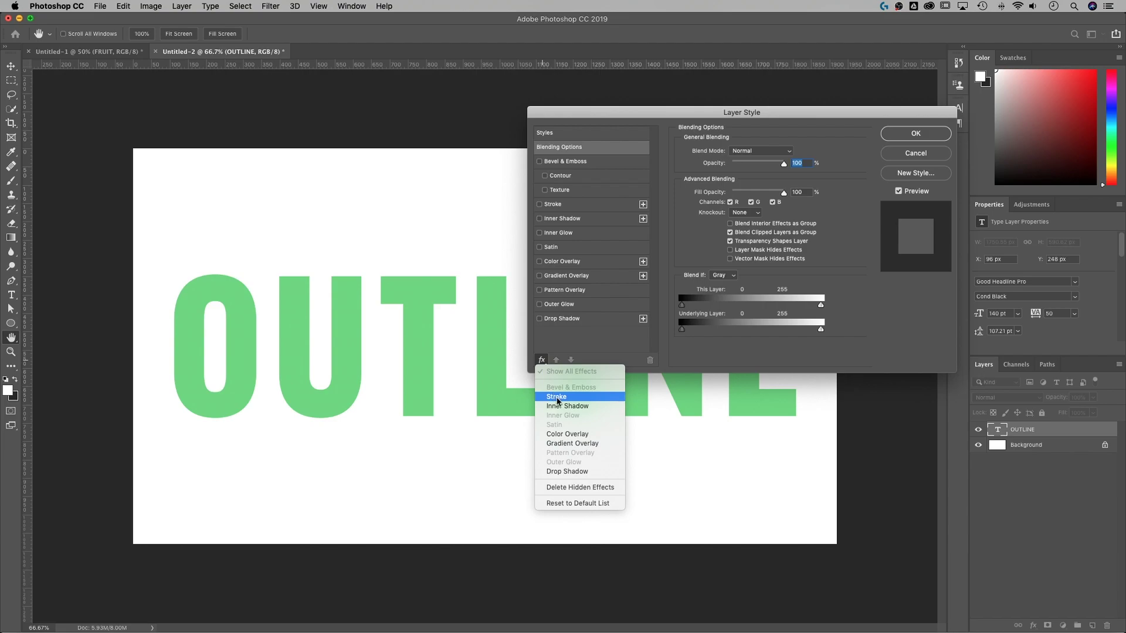
pyautogui.click(559, 204)
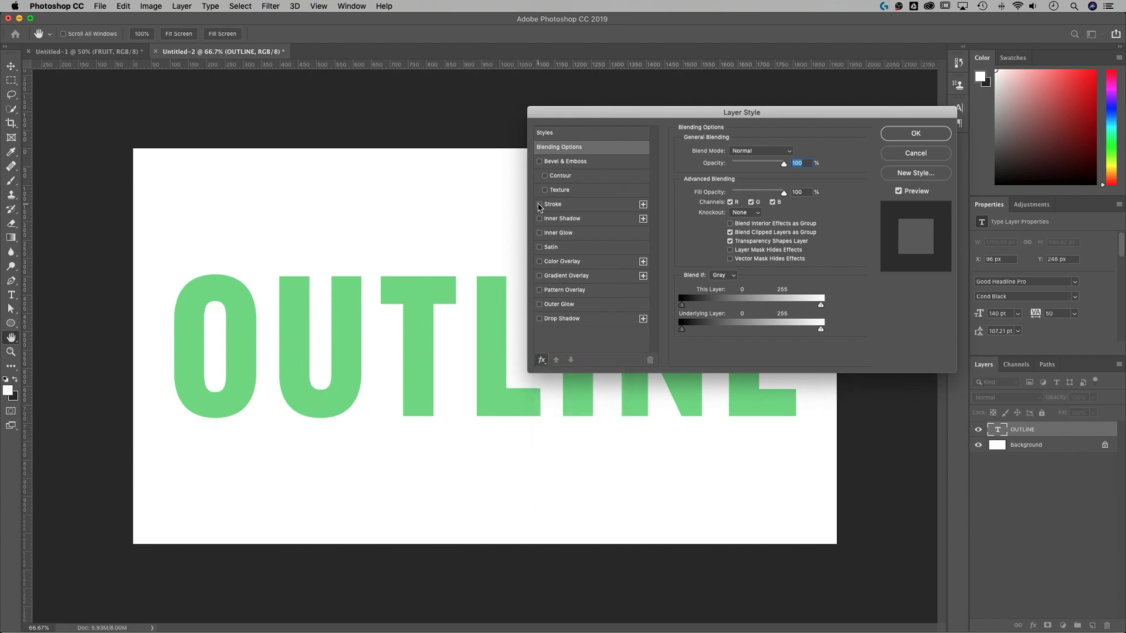
pyautogui.click(539, 205)
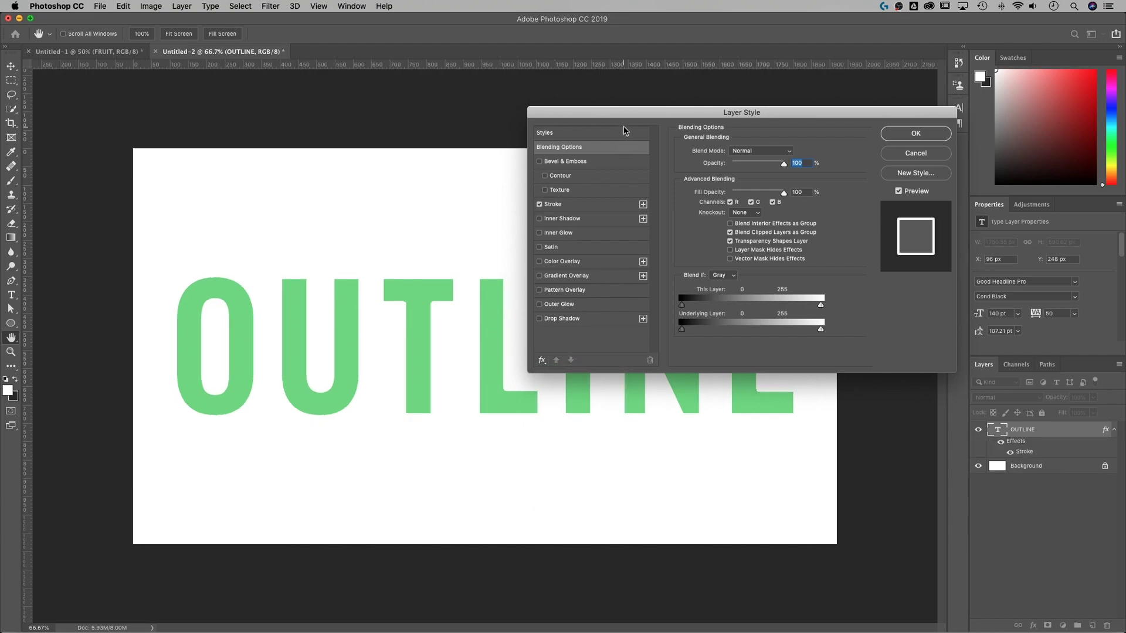
pyautogui.moveTo(626, 114); pyautogui.dragTo(661, 98)
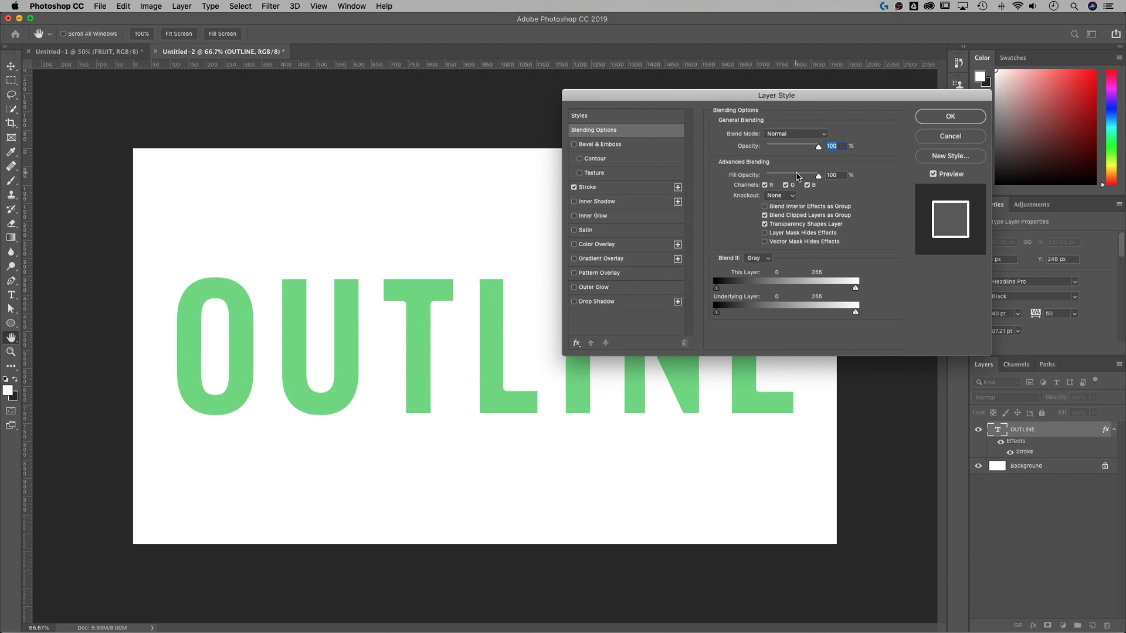
pyautogui.click(620, 192)
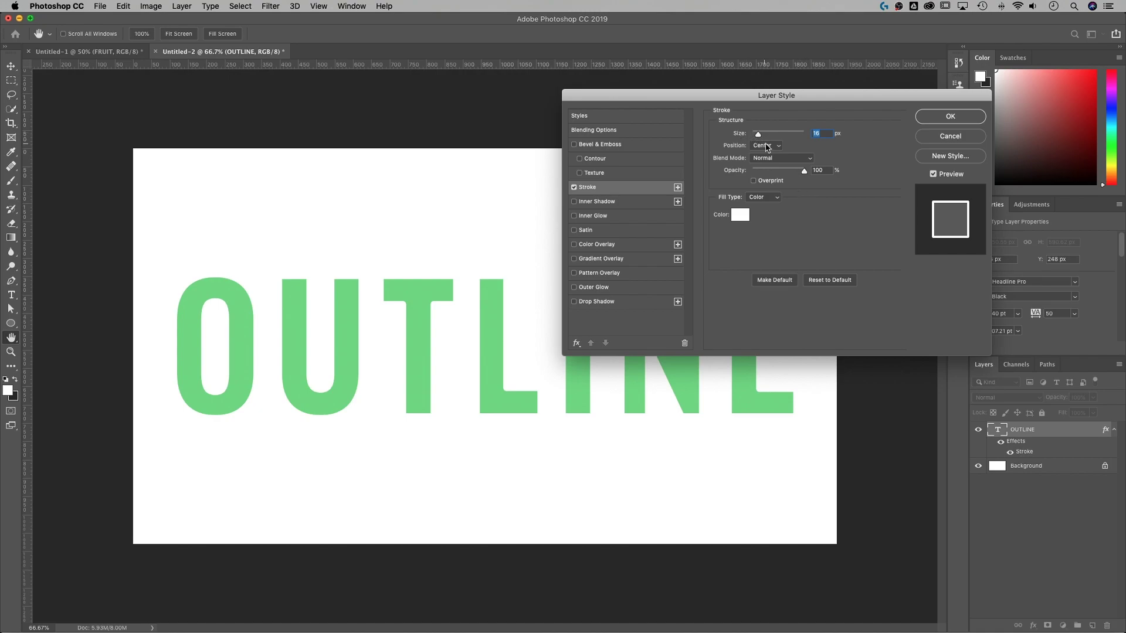
pyautogui.click(804, 171)
# Set the stroke colour to the letters' sampled green, size 4 px, position Center
pyautogui.click(739, 216)
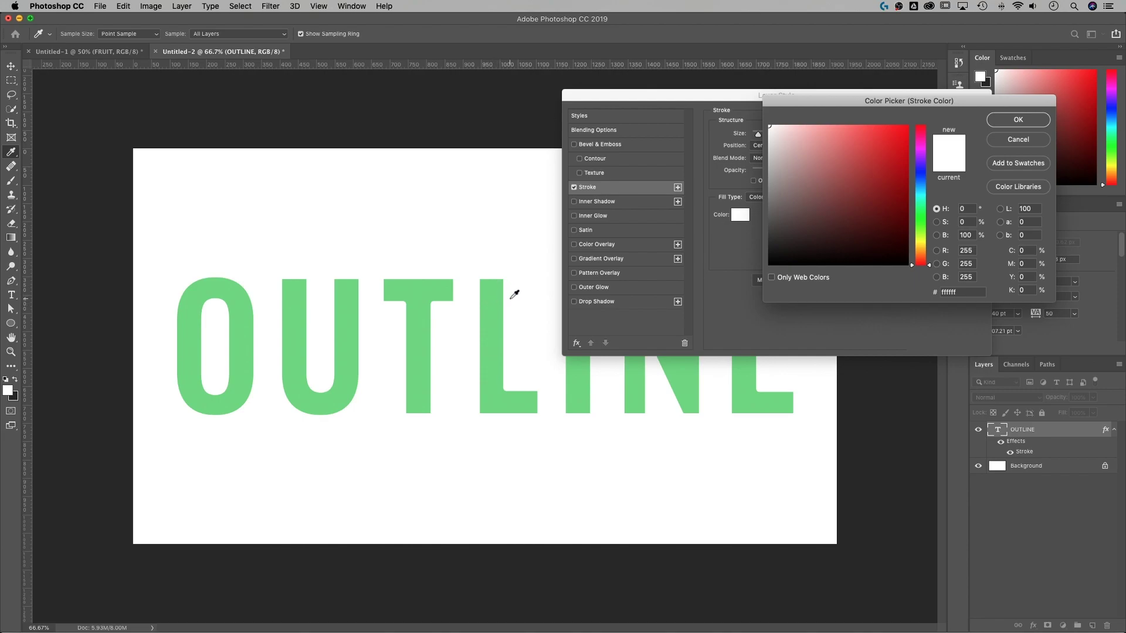
pyautogui.moveTo(846, 100)
pyautogui.mouseDown()
pyautogui.moveTo(596, 184)
pyautogui.moveTo(656, 170)
pyautogui.mouseUp()
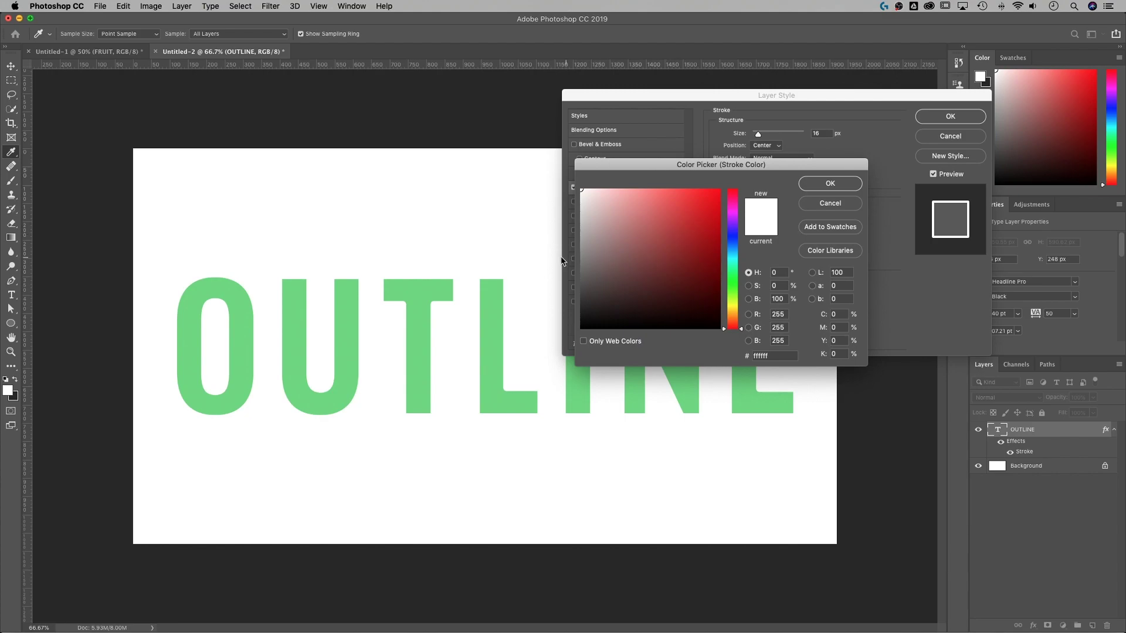
pyautogui.click(495, 292)
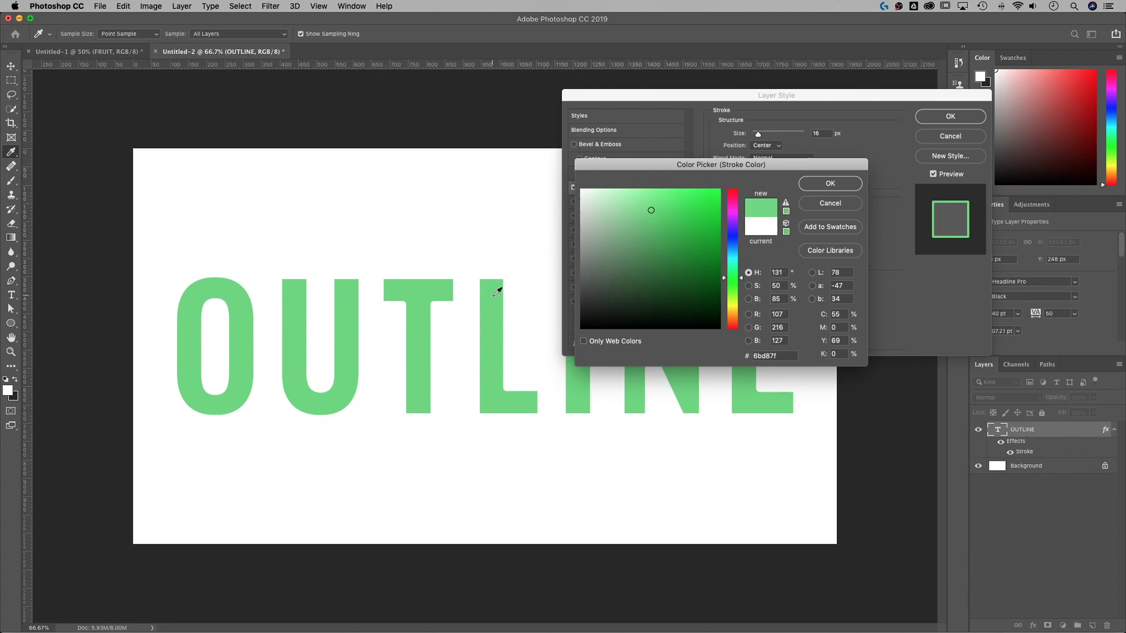
pyautogui.click(825, 184)
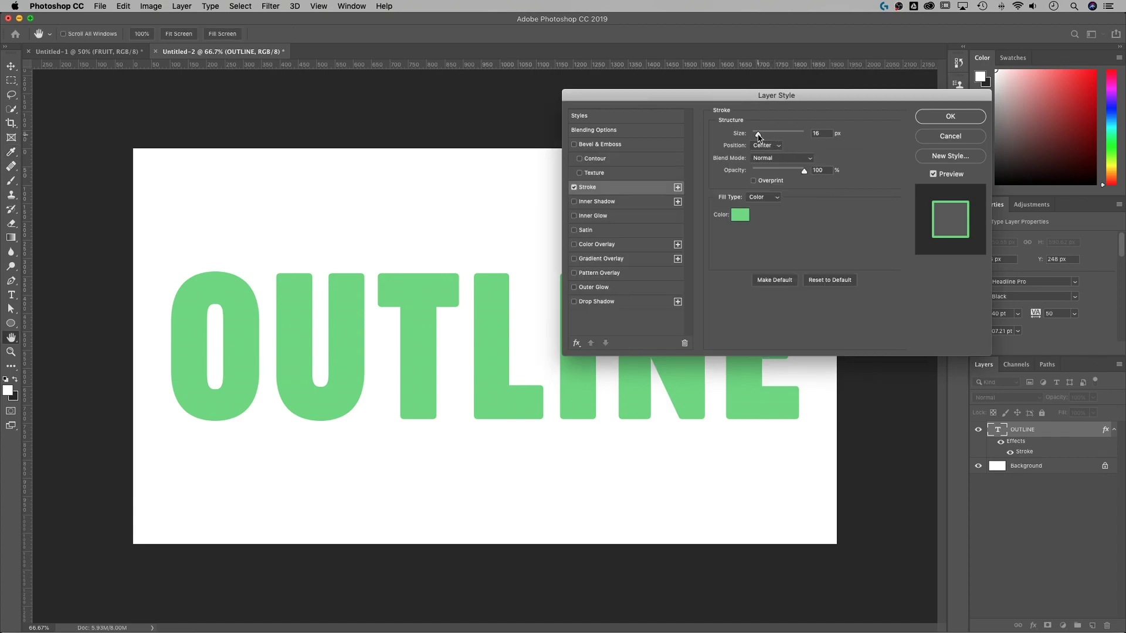
pyautogui.moveTo(758, 136); pyautogui.dragTo(758, 136)
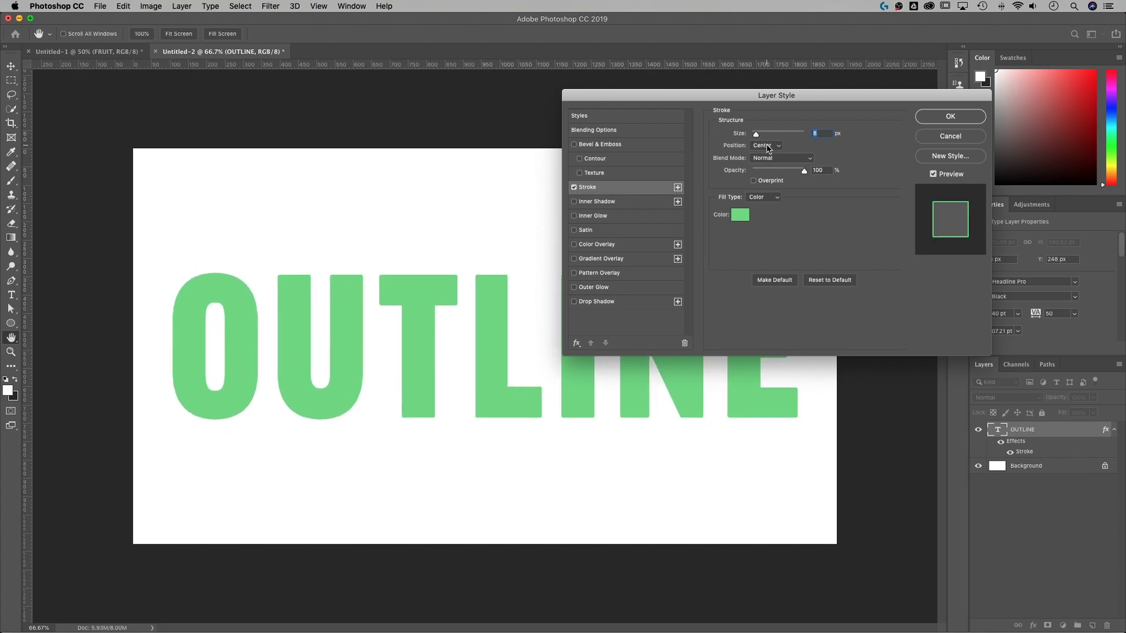
pyautogui.click(767, 146)
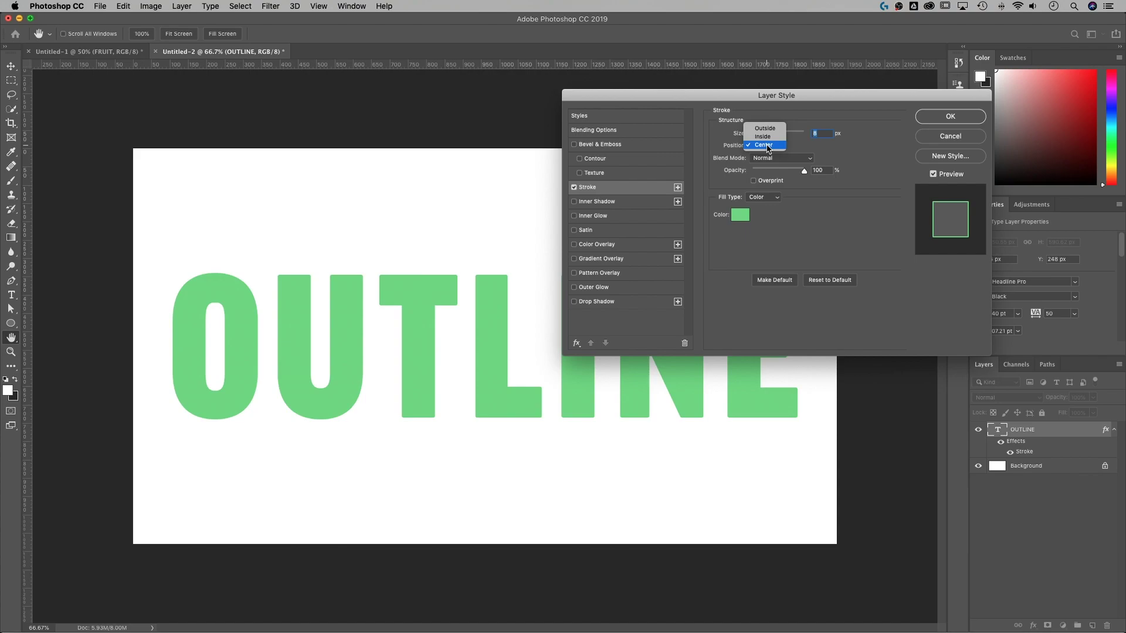
pyautogui.click(879, 161)
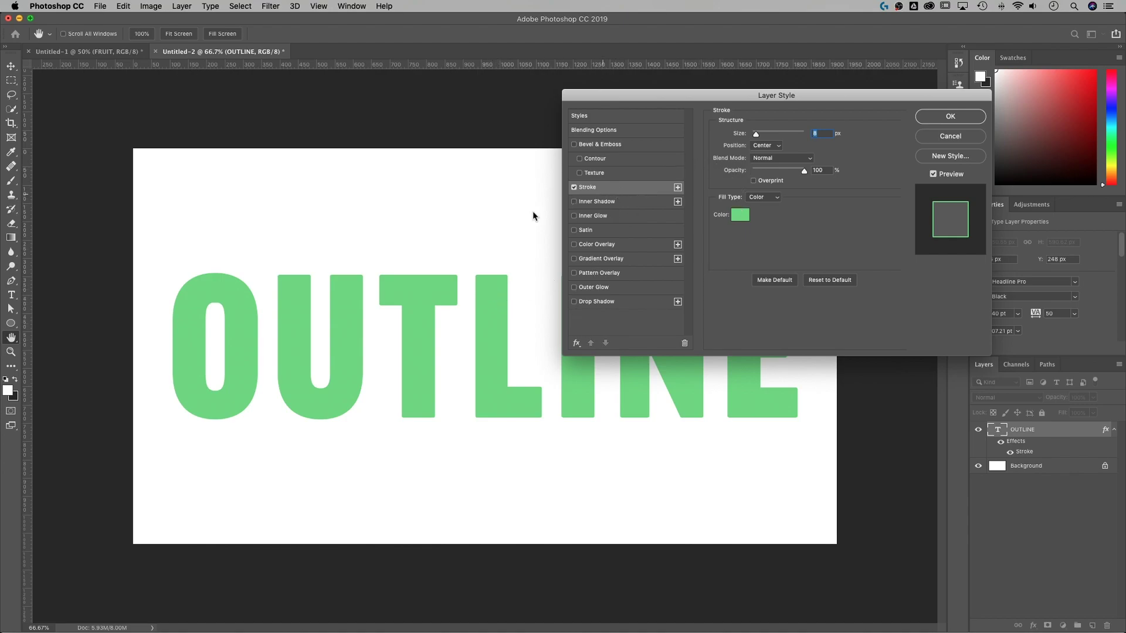
pyautogui.click(600, 117)
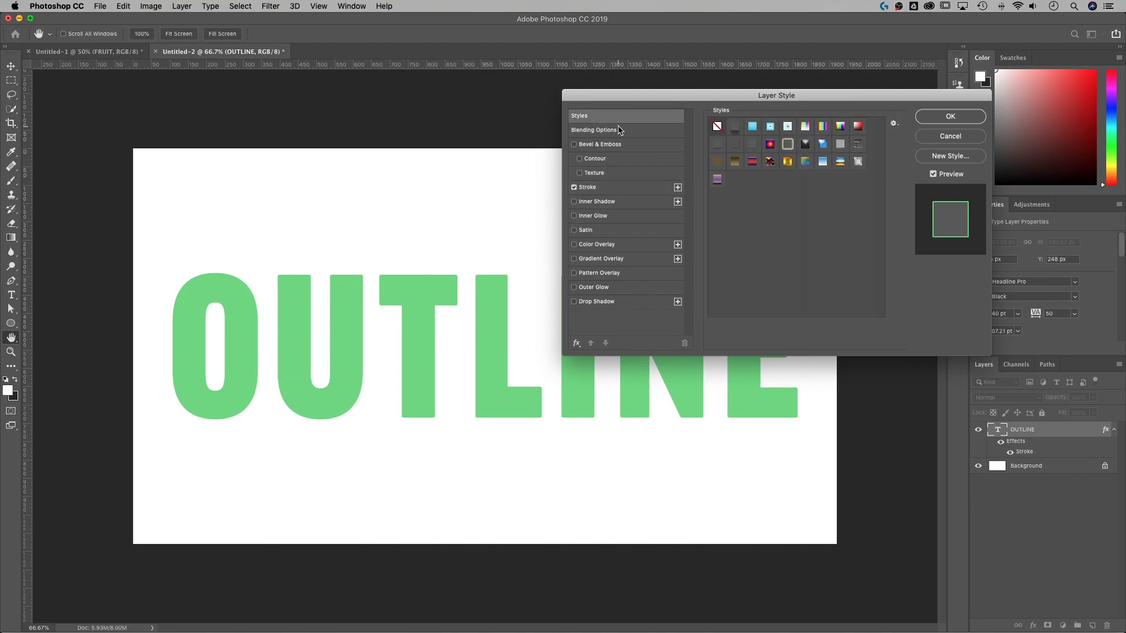
# Drop the OUTLINE layer's Fill Opacity to 0% and apply the layer style
pyautogui.click(620, 130)
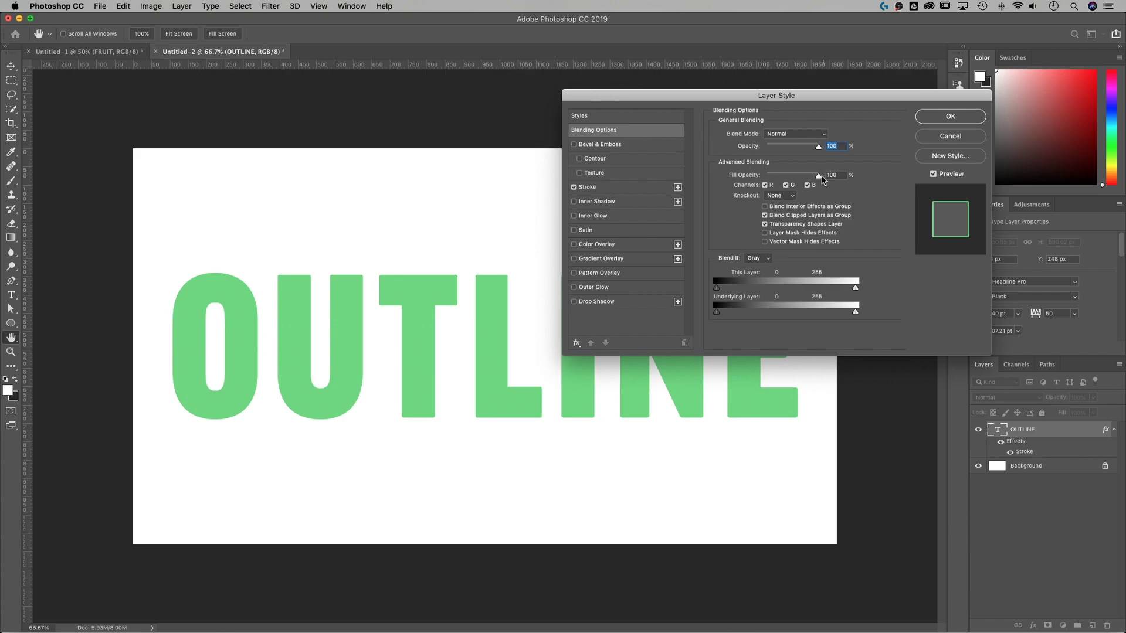
pyautogui.moveTo(818, 179); pyautogui.dragTo(763, 179)
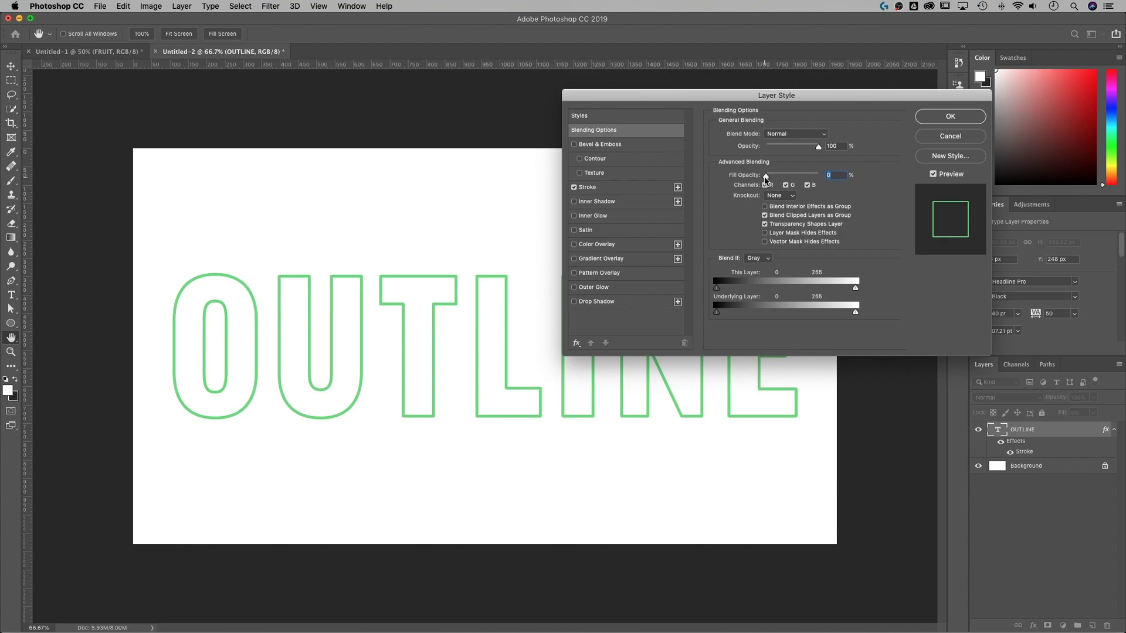
pyautogui.click(937, 121)
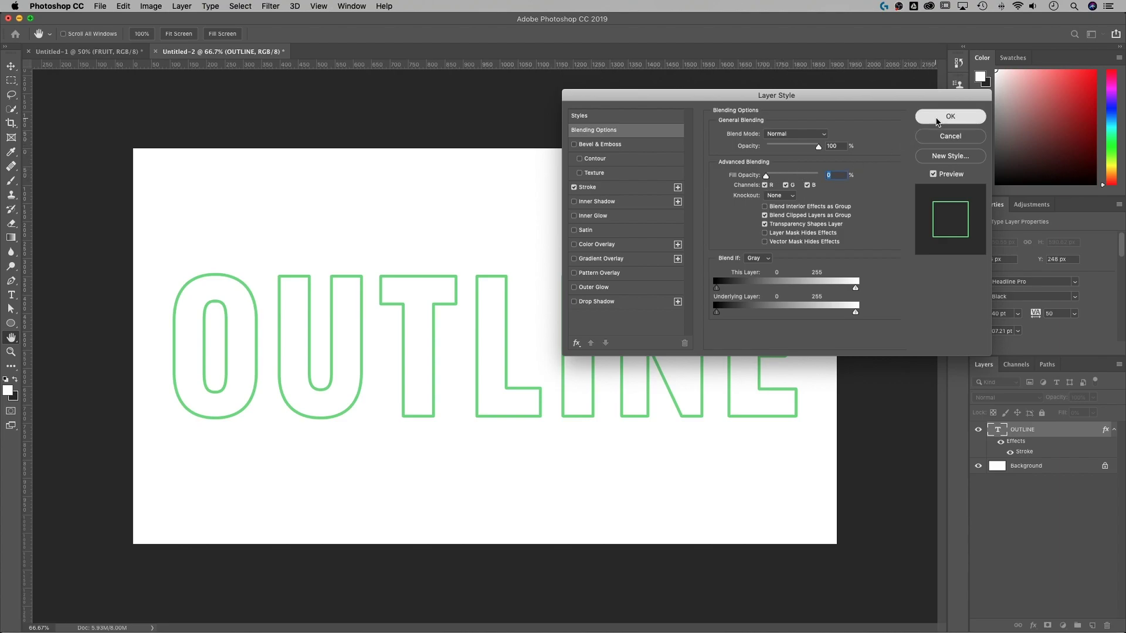
# Place the fruit photo from the Dock, scale it to cover the canvas, and move it below OUTLINE
pyautogui.moveTo(759, 625)
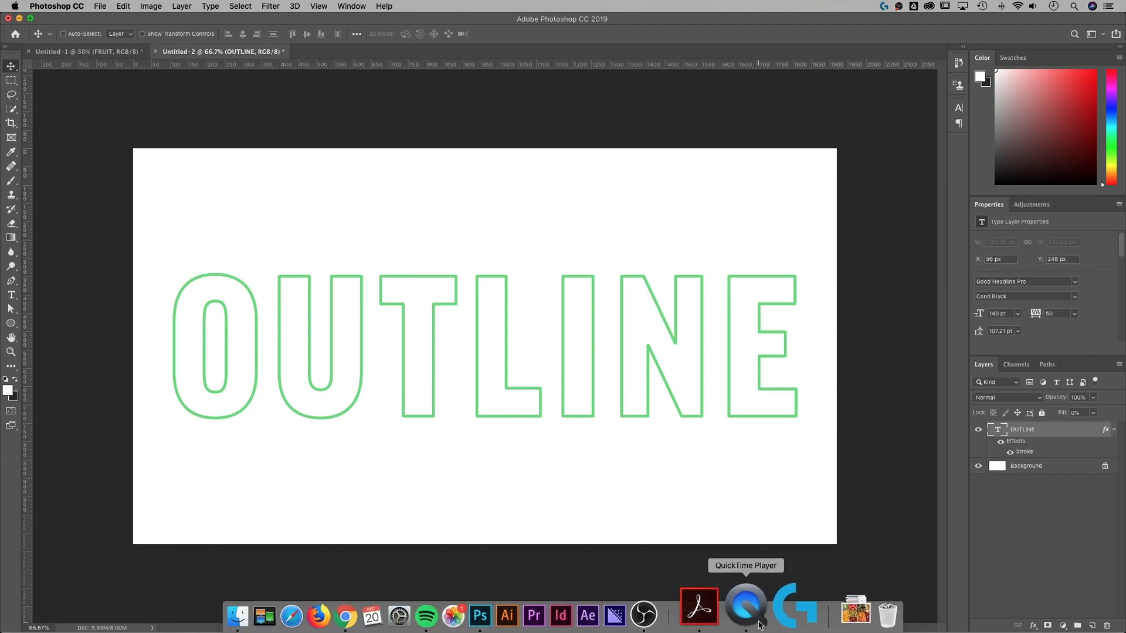
pyautogui.click(855, 612)
pyautogui.moveTo(824, 550); pyautogui.dragTo(496, 499)
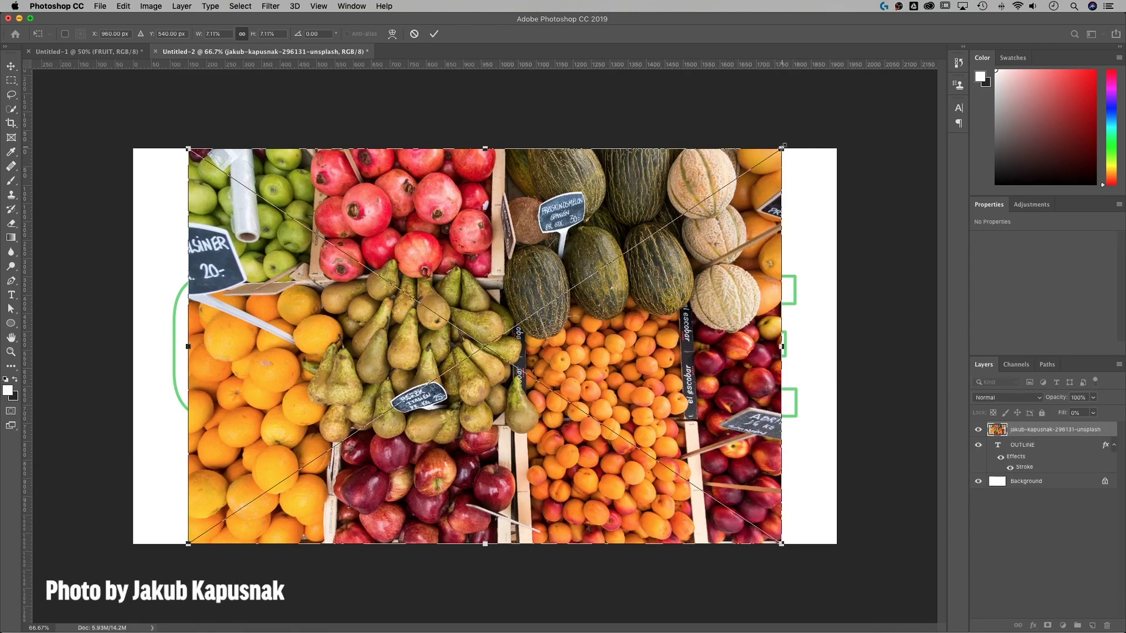
pyautogui.moveTo(781, 149); pyautogui.dragTo(851, 111)
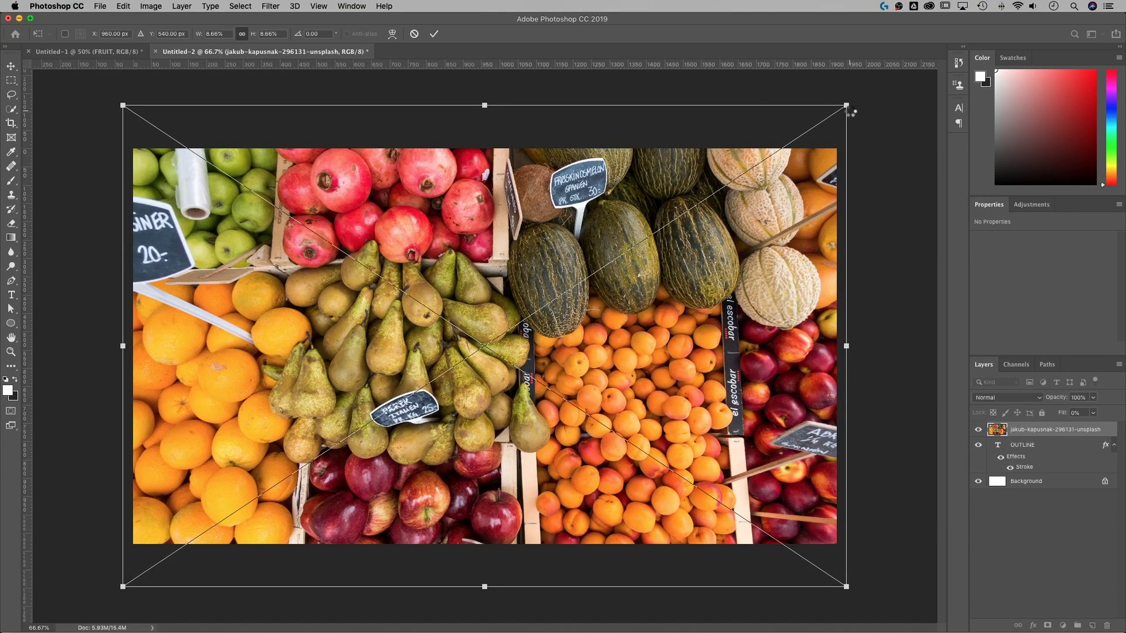
pyautogui.press('Return')
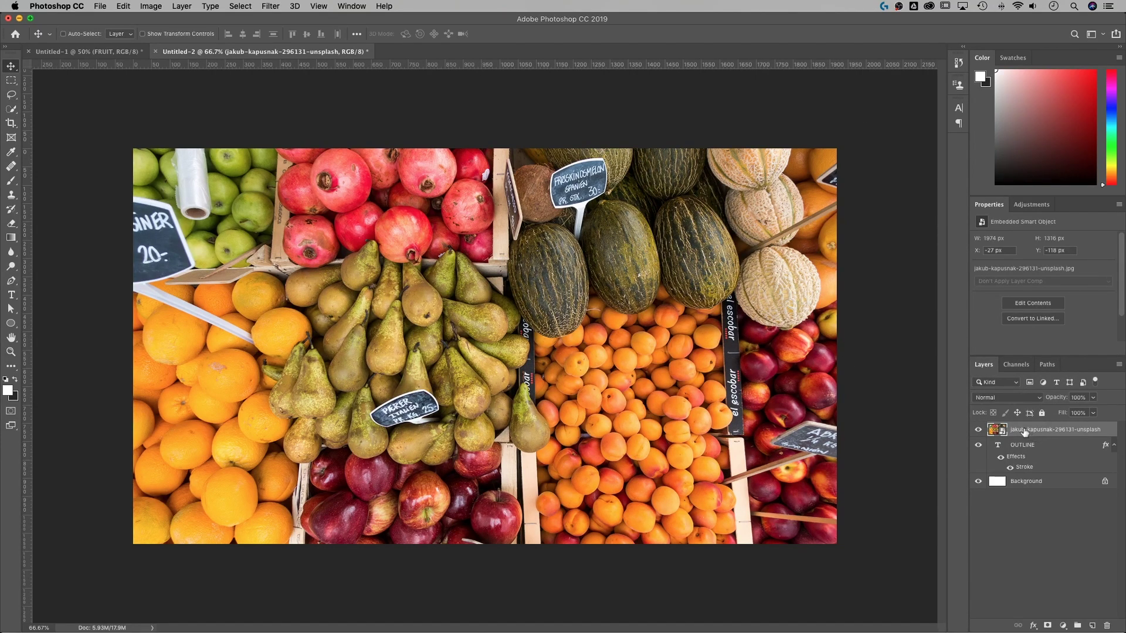
pyautogui.moveTo(1024, 431); pyautogui.dragTo(1017, 469)
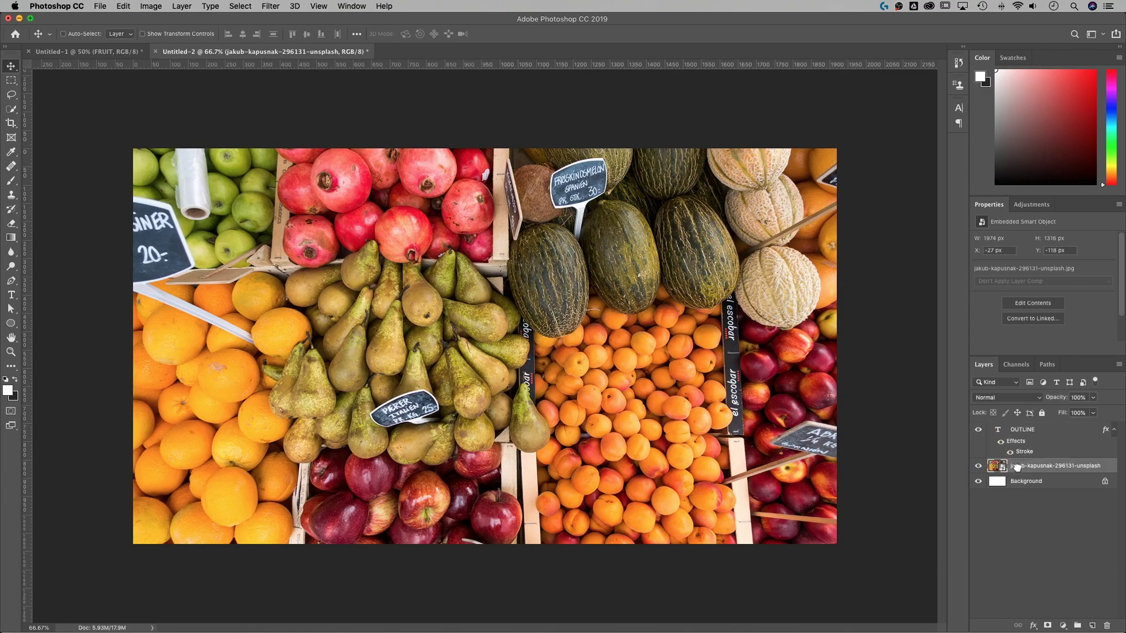
# Retype the outlined text as SPANIEN, commit it, and switch to the FRUIT document
pyautogui.click(1022, 432)
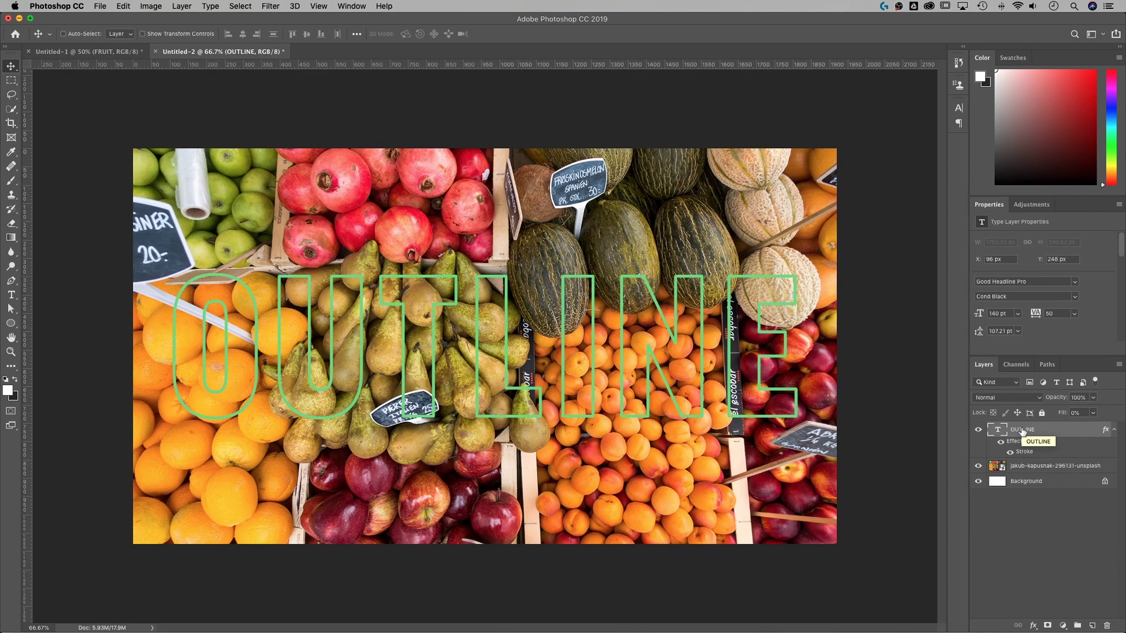
pyautogui.press('t')
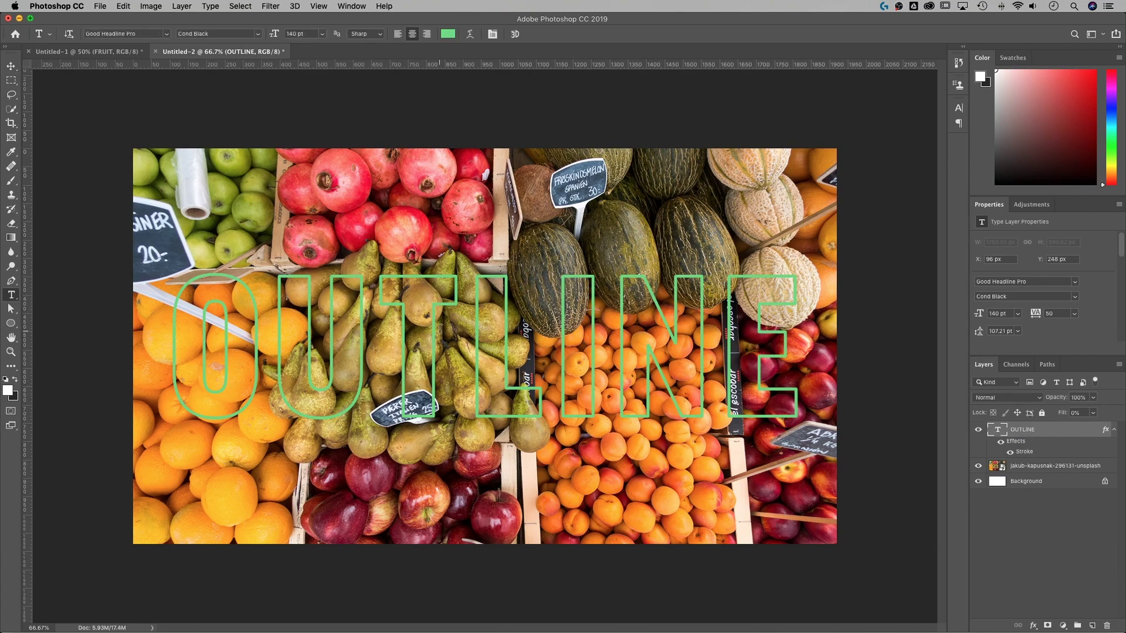
pyautogui.doubleClick(471, 328)
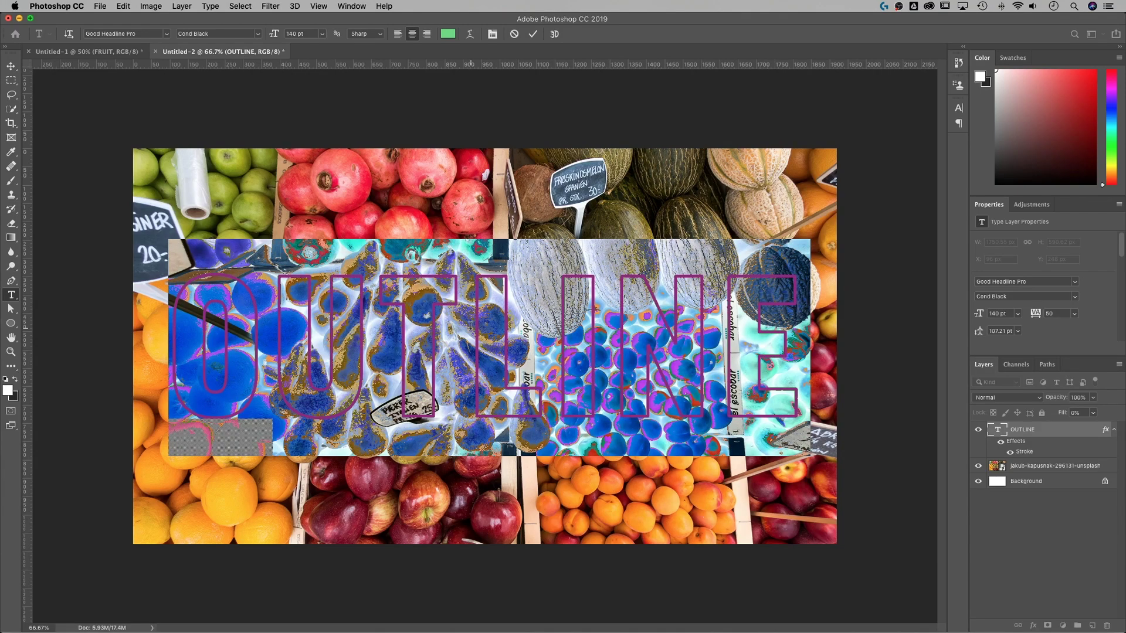
pyautogui.write('SP')
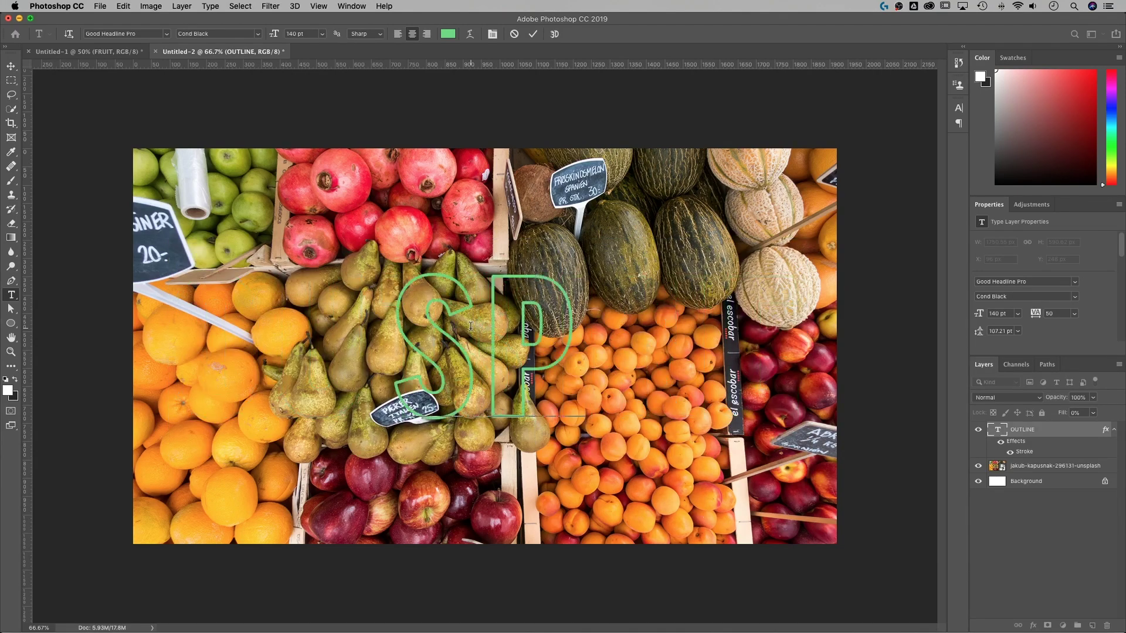
pyautogui.write('ANIEN')
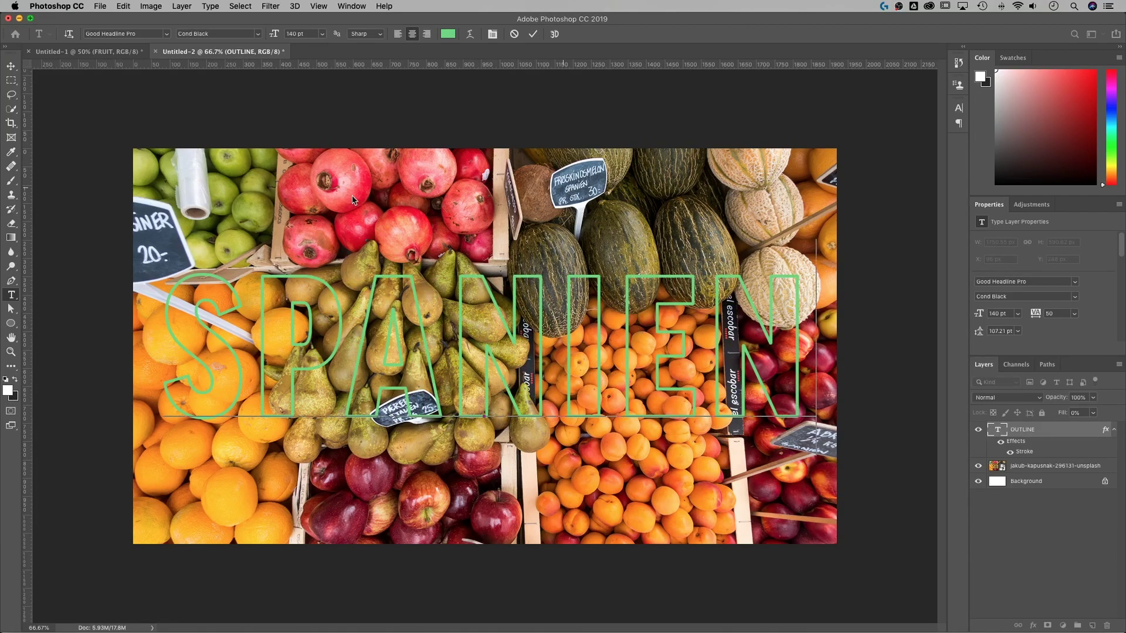
pyautogui.click(11, 65)
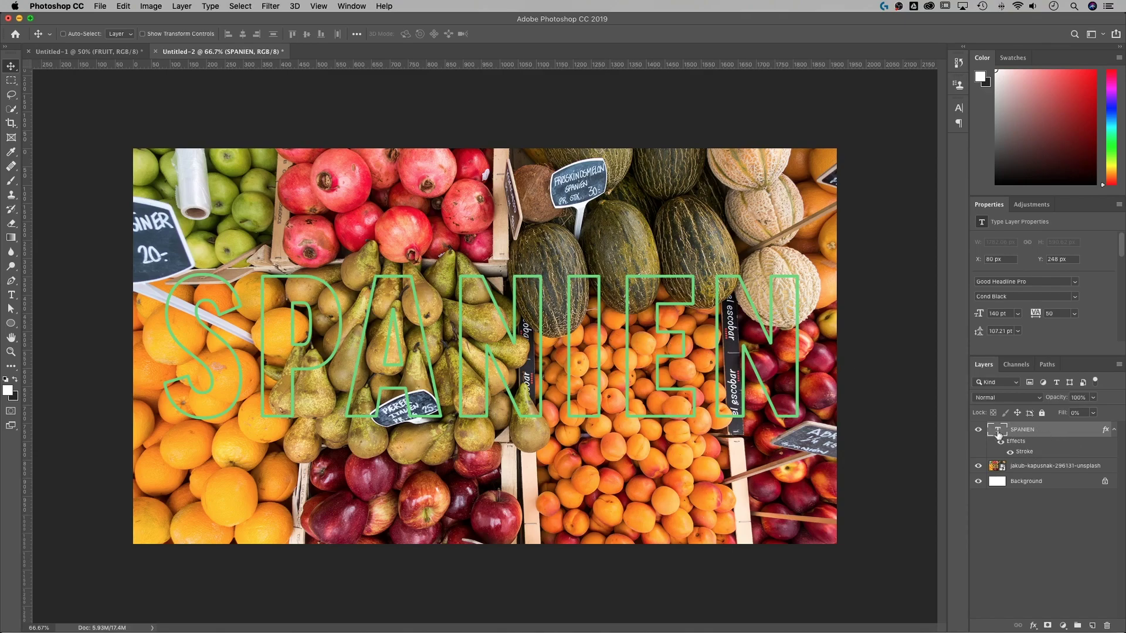
pyautogui.click(69, 52)
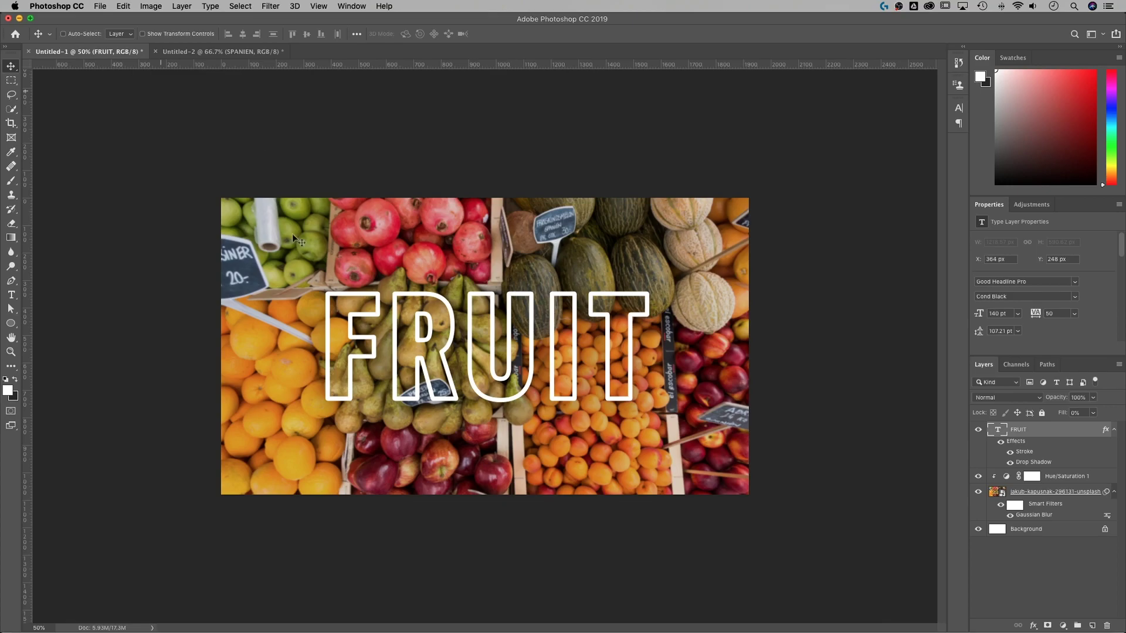
# Return to the Untitled-2 SPANIEN document
pyautogui.click(202, 52)
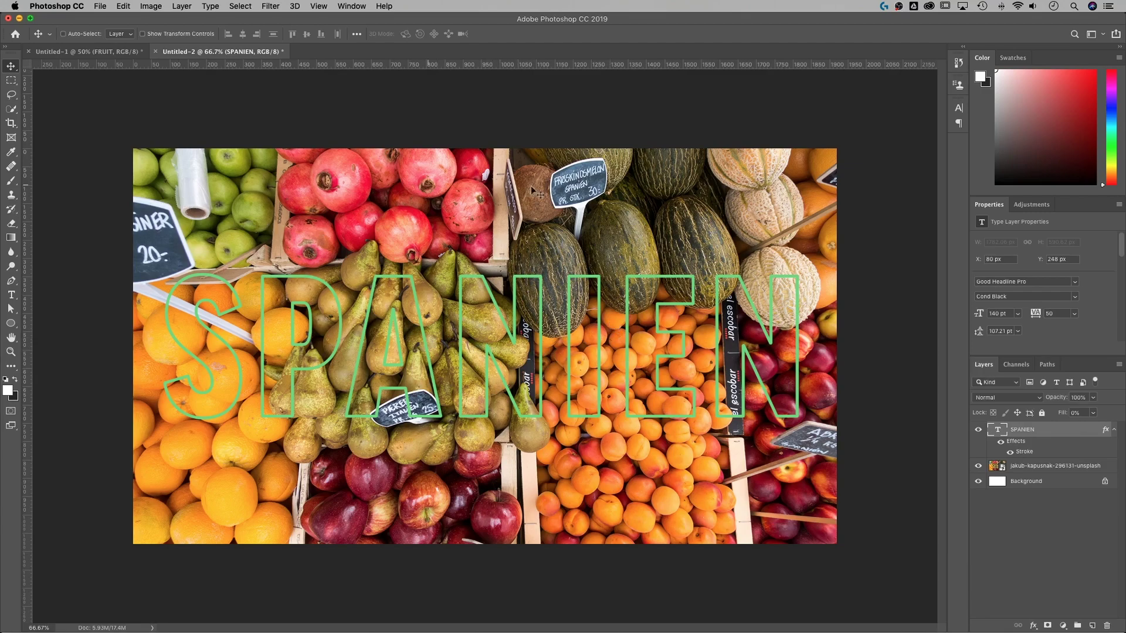
# Set the SPANIEN text colour to pure white #ffffff
pyautogui.doubleClick(530, 410)
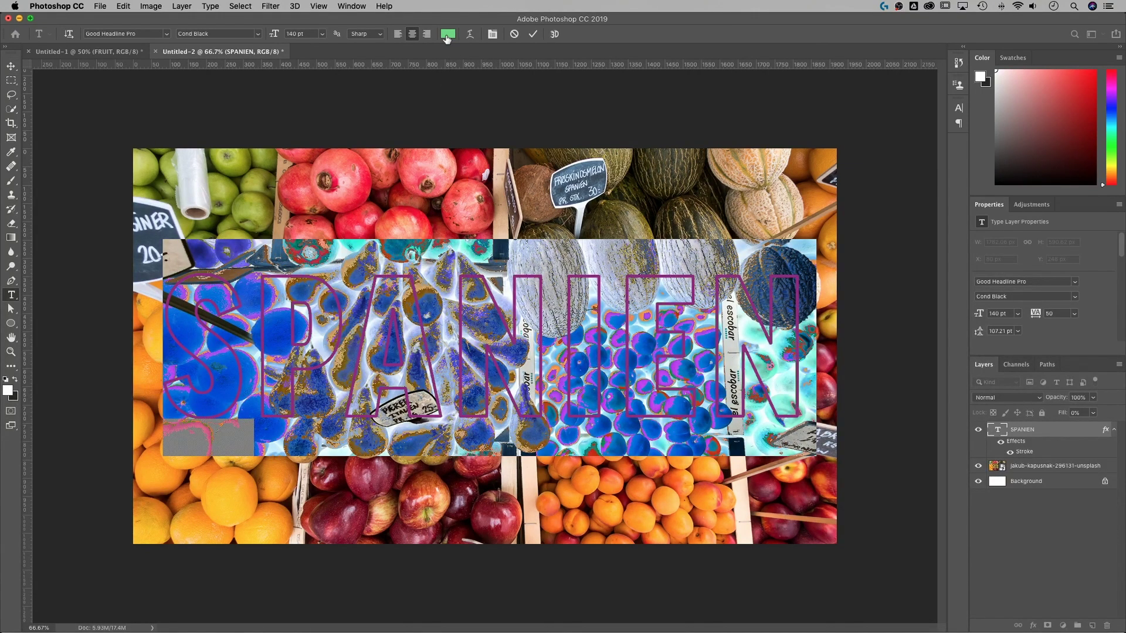
pyautogui.click(448, 35)
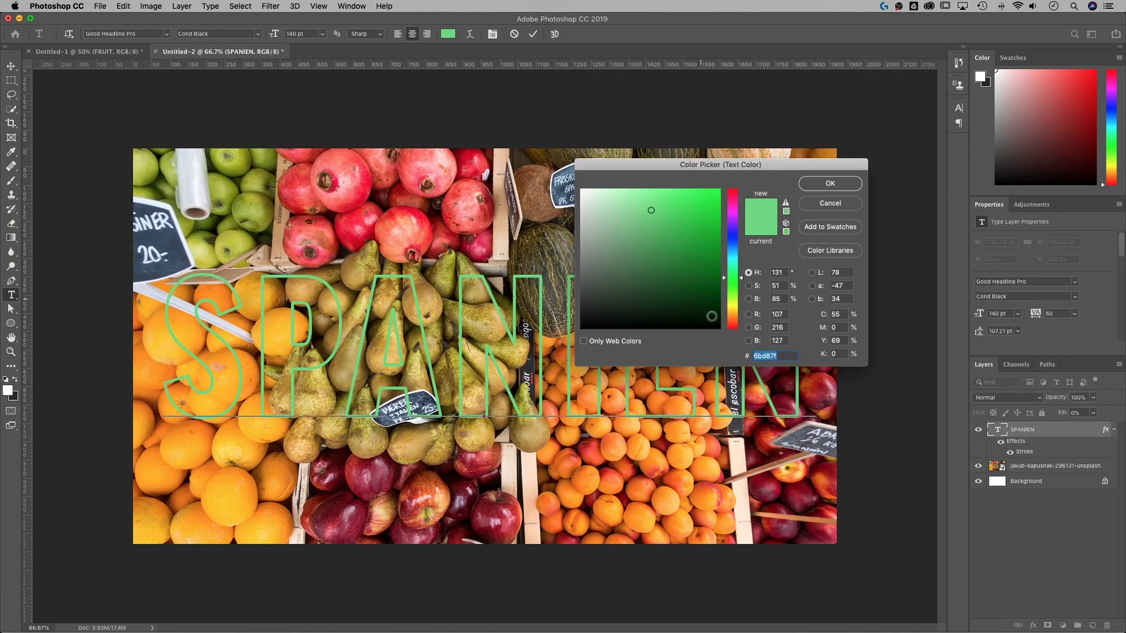
pyautogui.moveTo(695, 296); pyautogui.dragTo(582, 189)
pyautogui.click(786, 223)
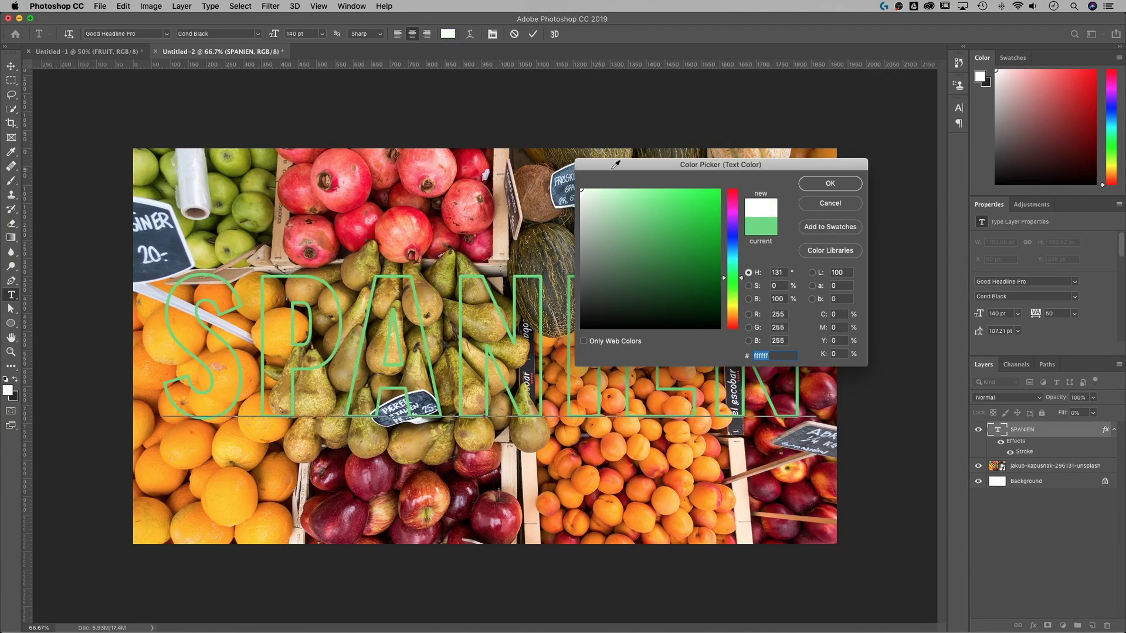
pyautogui.click(845, 185)
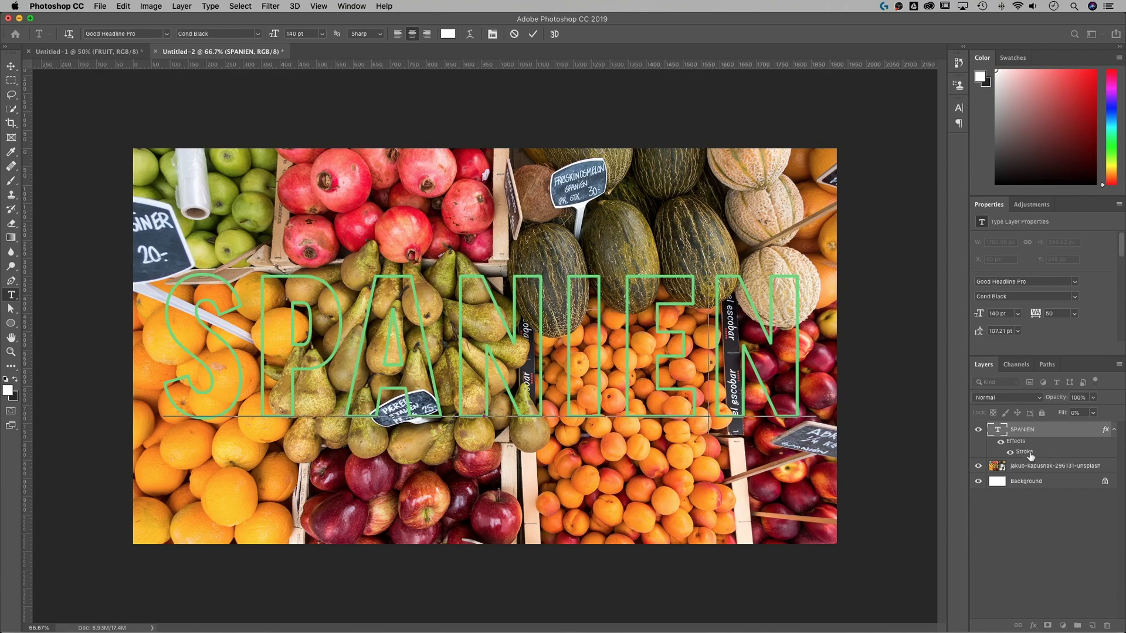
pyautogui.click(1114, 431)
# Change the SPANIEN Stroke colour to white and increase its size
pyautogui.click(1113, 432)
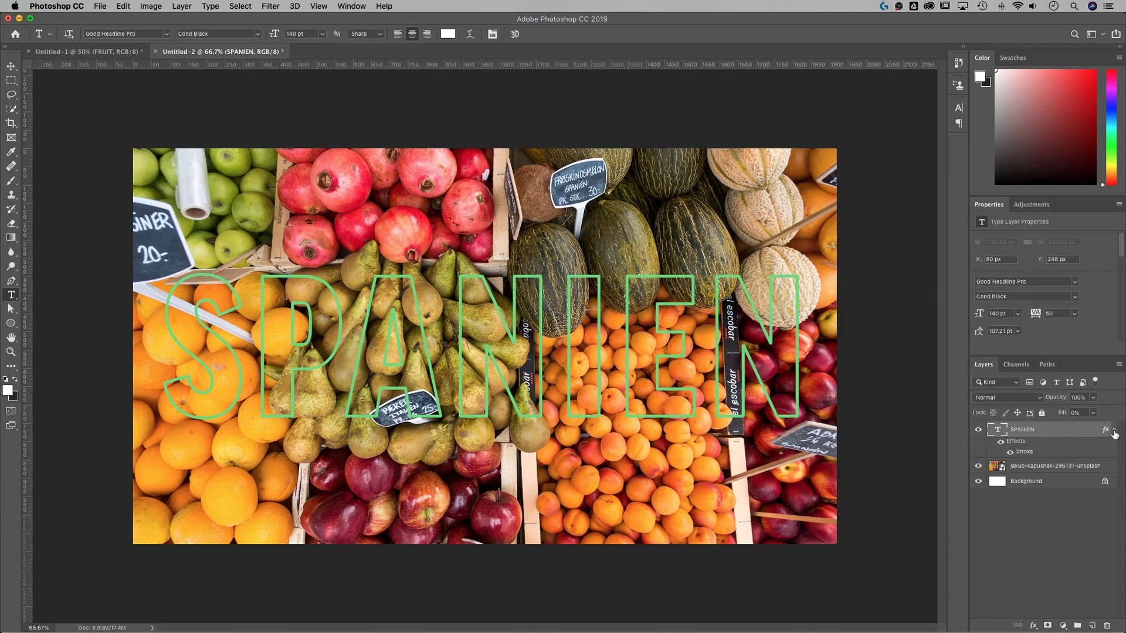
pyautogui.doubleClick(1028, 454)
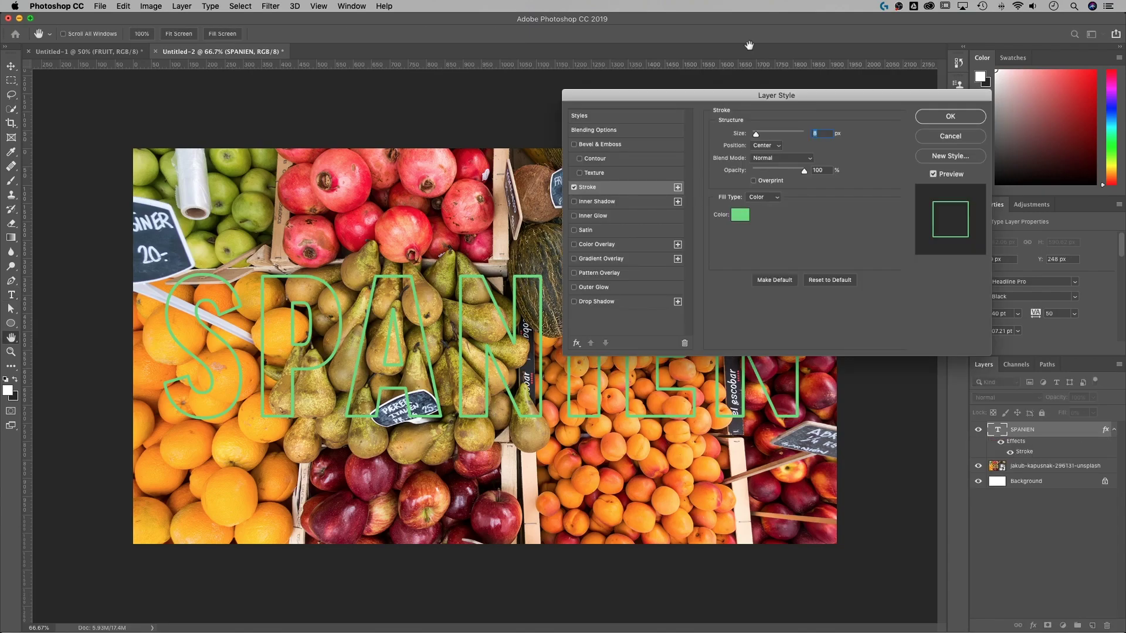
pyautogui.moveTo(749, 97); pyautogui.dragTo(796, 116)
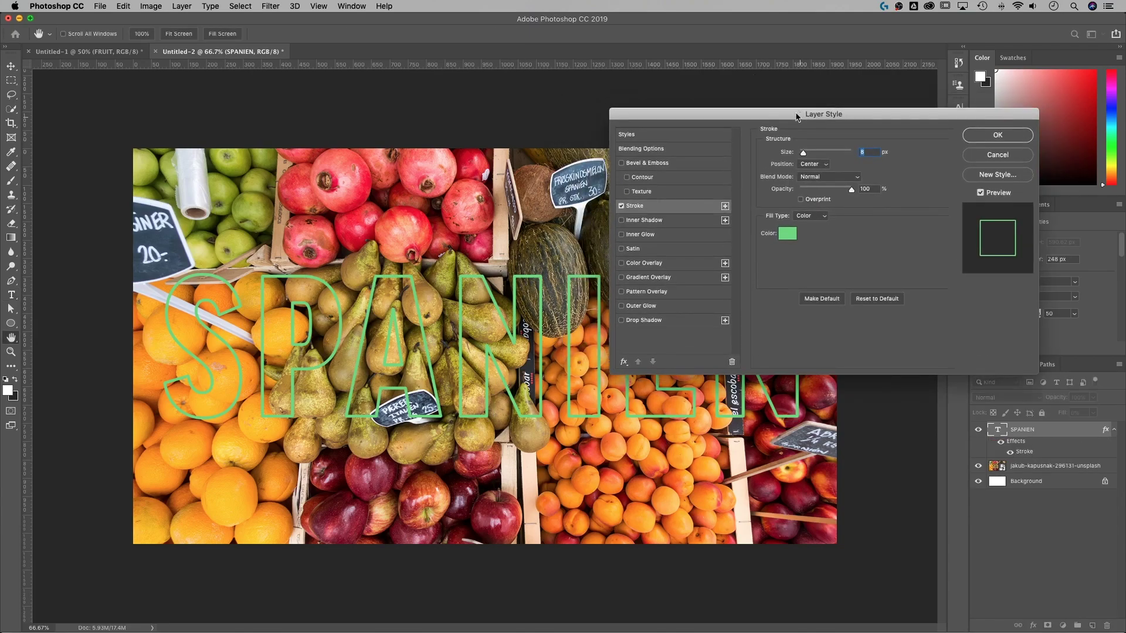
pyautogui.click(787, 234)
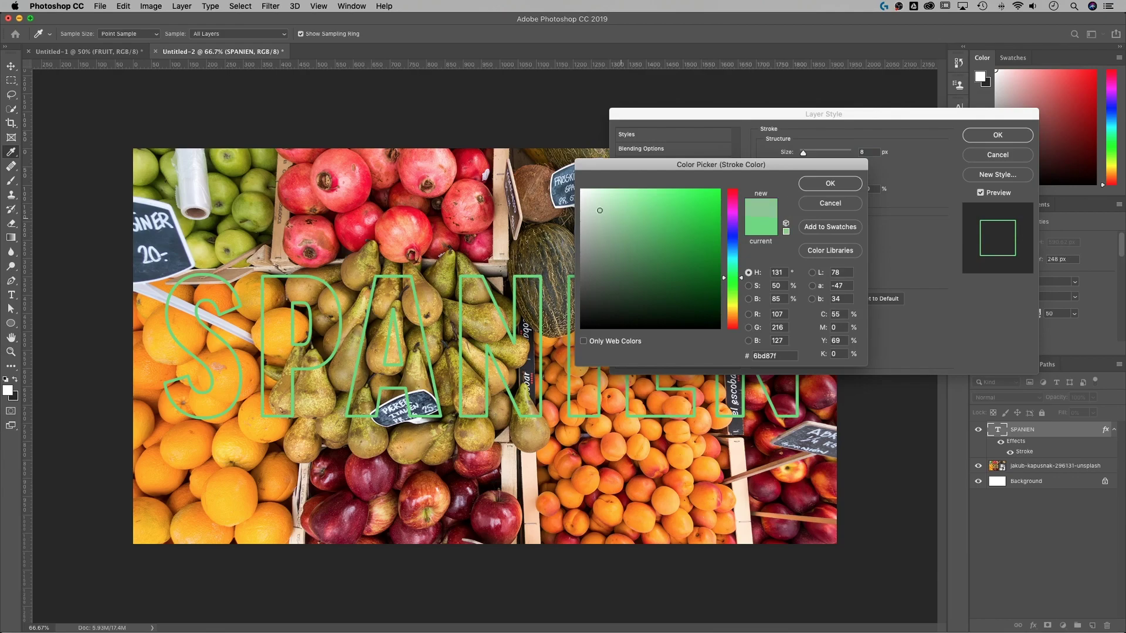
pyautogui.moveTo(589, 200); pyautogui.dragTo(565, 173)
pyautogui.click(829, 183)
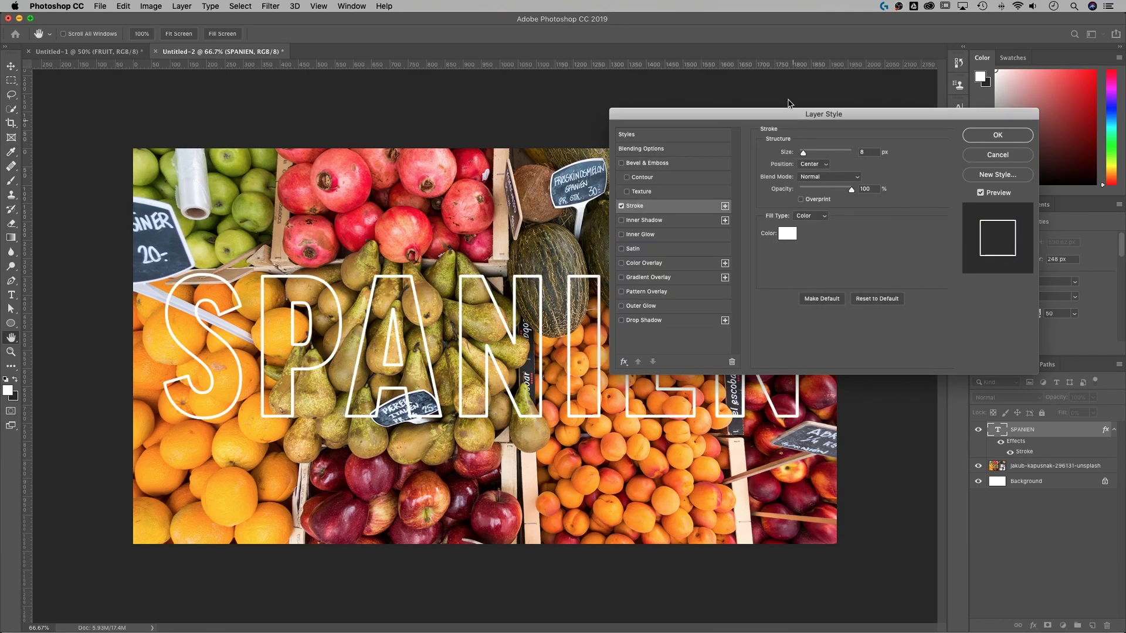
pyautogui.moveTo(777, 115)
pyautogui.mouseDown()
pyautogui.moveTo(838, 148)
pyautogui.moveTo(822, 224)
pyautogui.mouseUp()
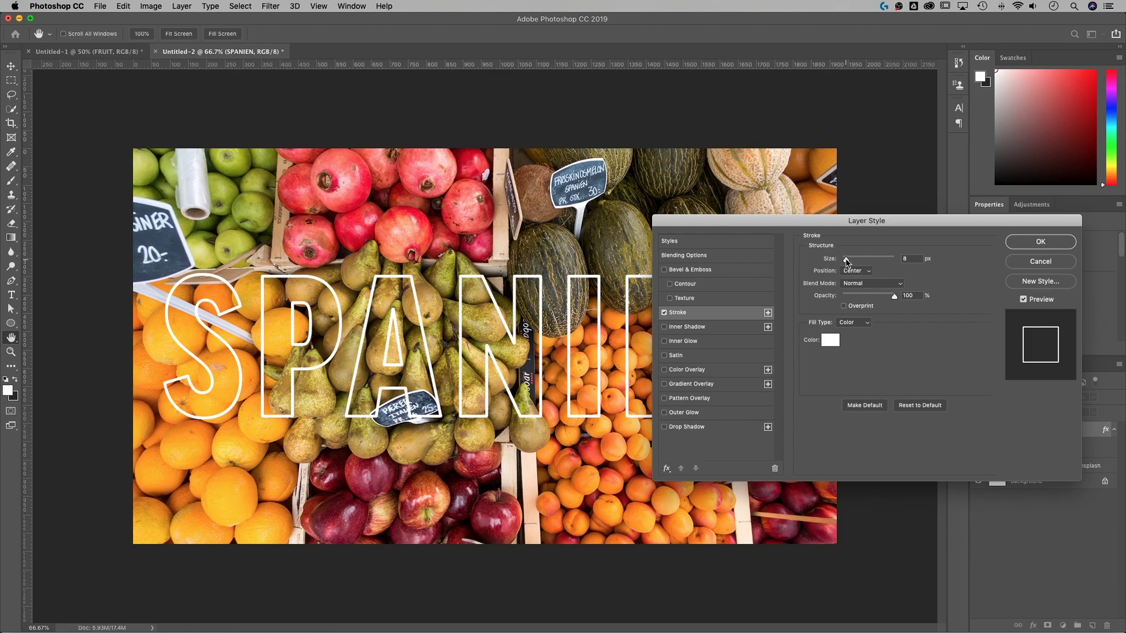
pyautogui.moveTo(846, 261); pyautogui.dragTo(849, 261)
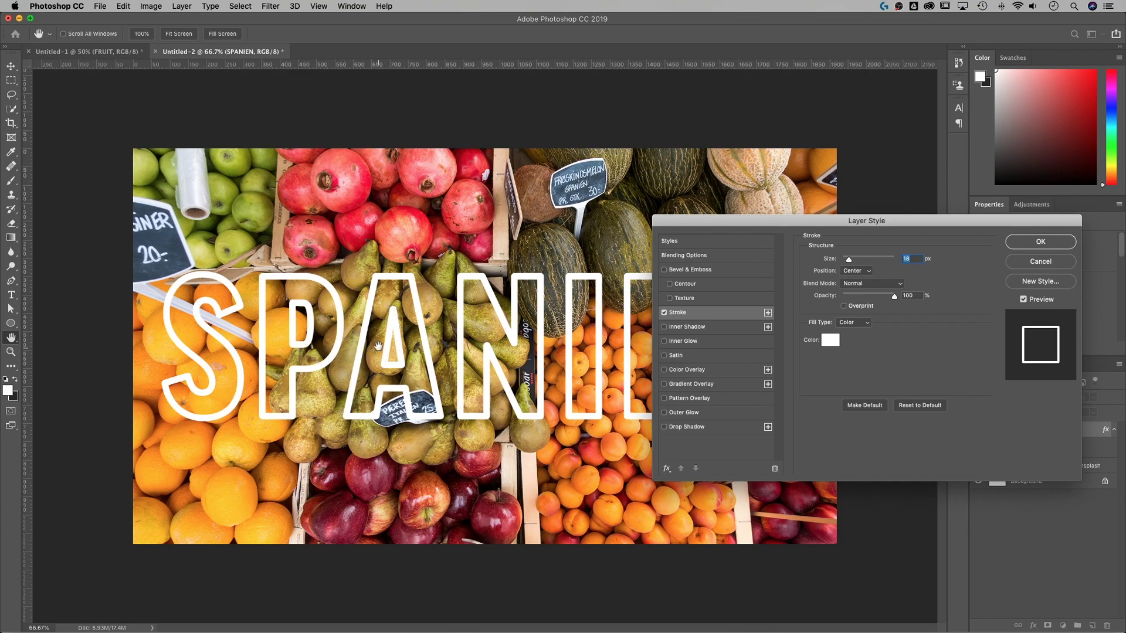
# Compare Outside and Inside stroke positions, settle on Center, and apply the style
pyautogui.click(859, 271)
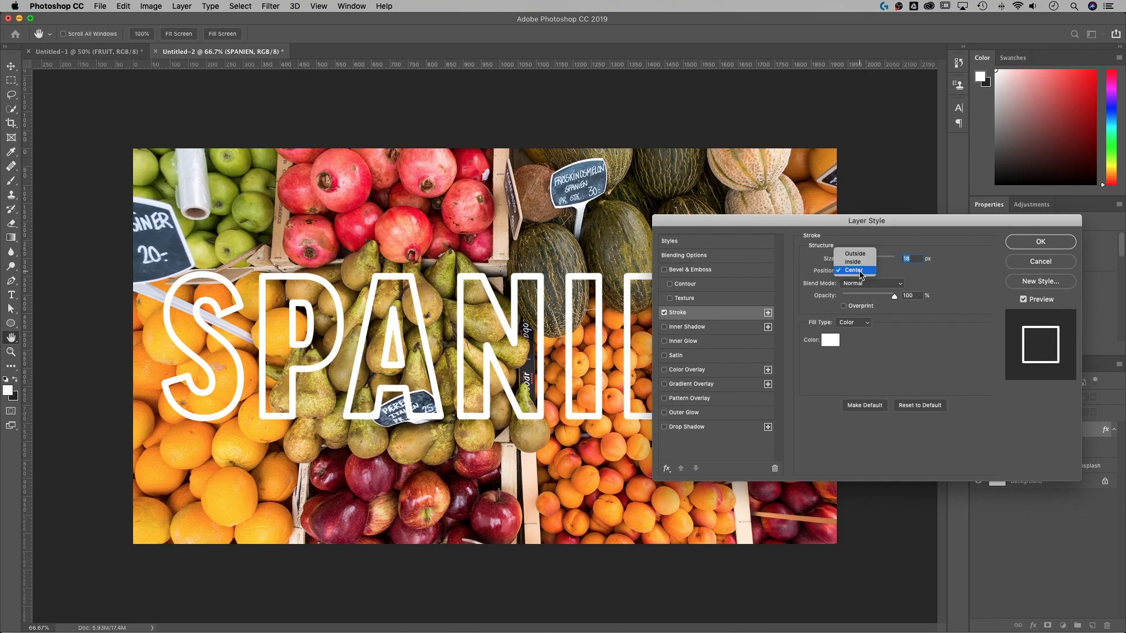
pyautogui.click(857, 254)
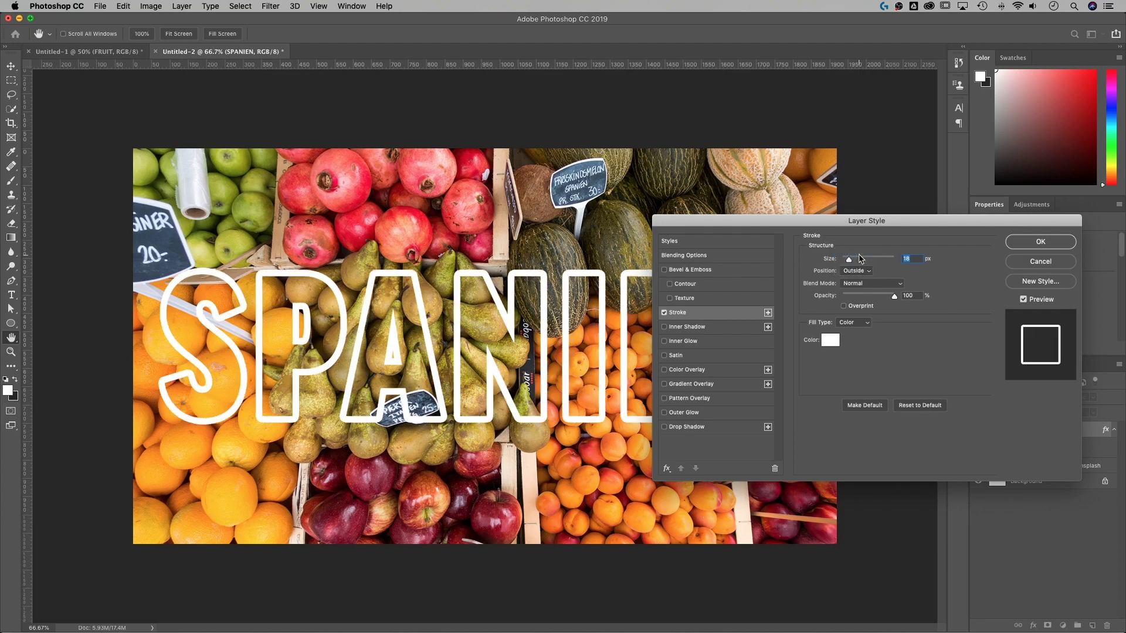
pyautogui.click(857, 272)
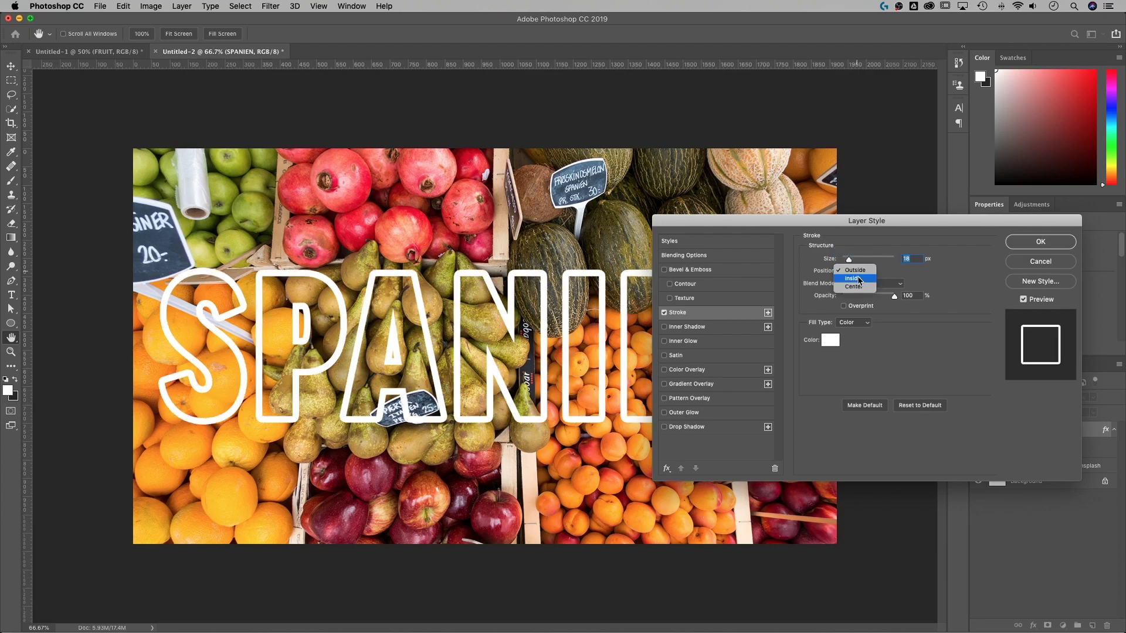
pyautogui.click(859, 280)
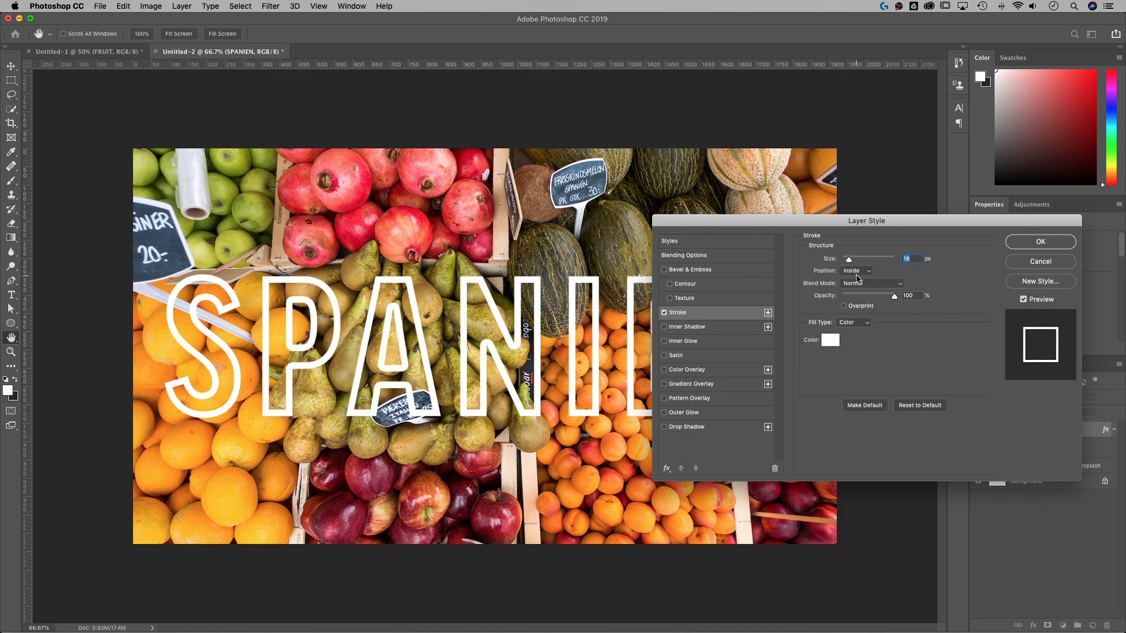
pyautogui.click(853, 273)
pyautogui.click(854, 263)
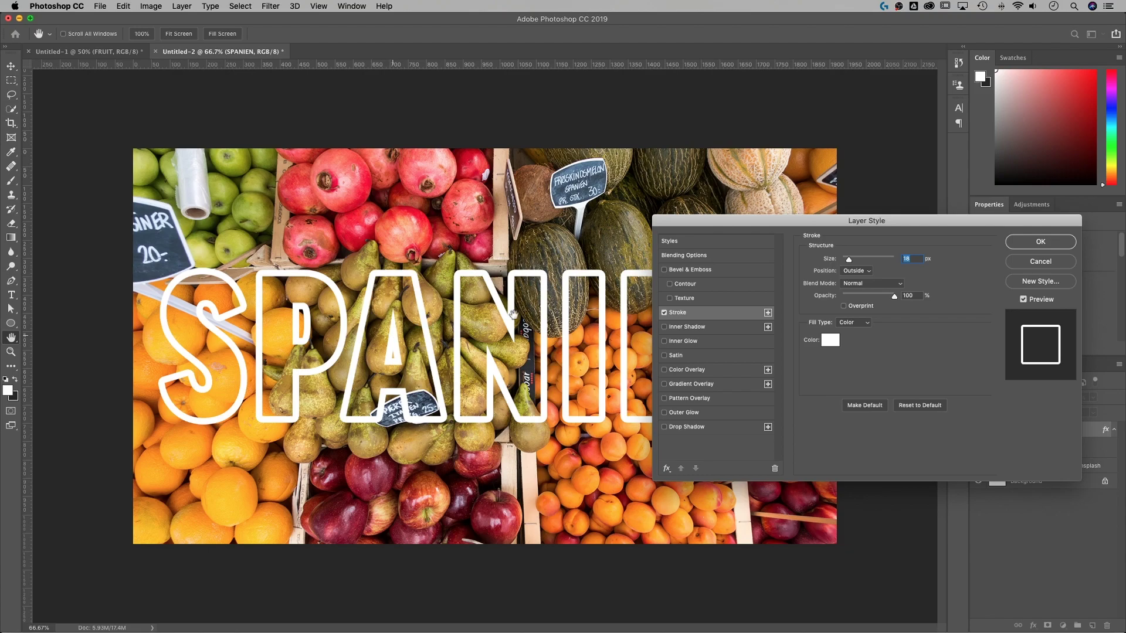
pyautogui.click(861, 274)
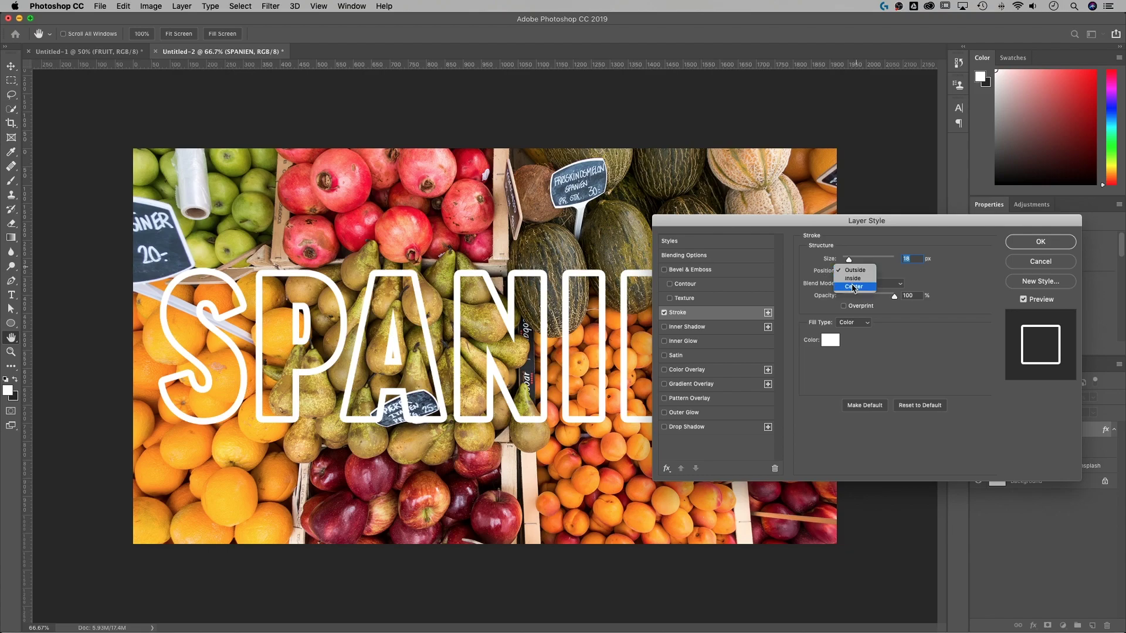
pyautogui.click(853, 287)
pyautogui.moveTo(809, 228); pyautogui.dragTo(679, 238)
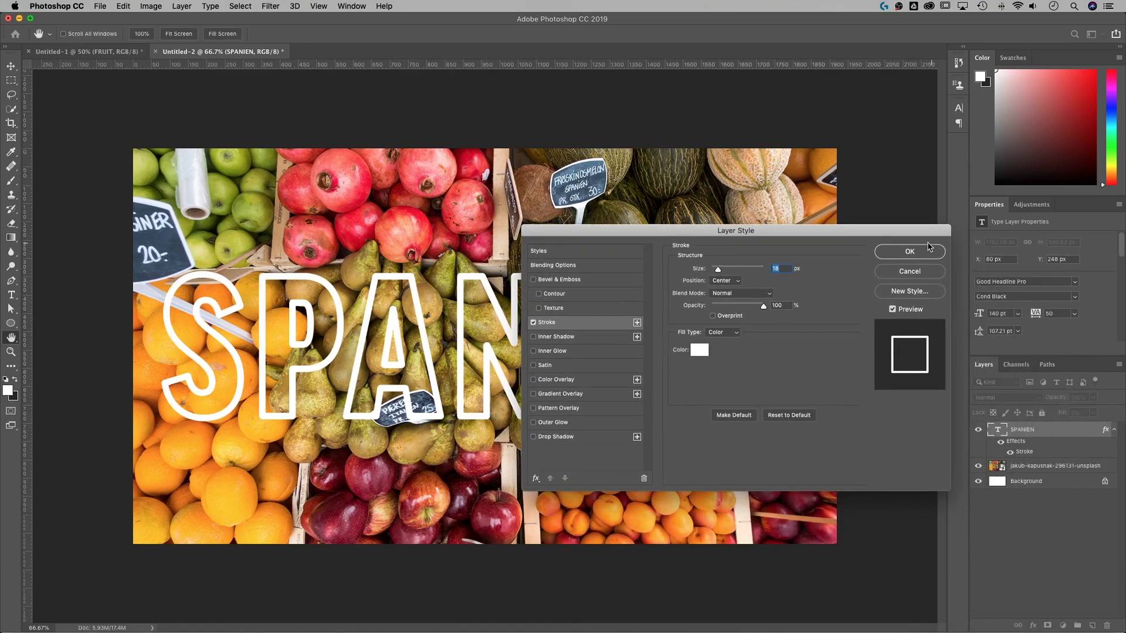
pyautogui.click(910, 252)
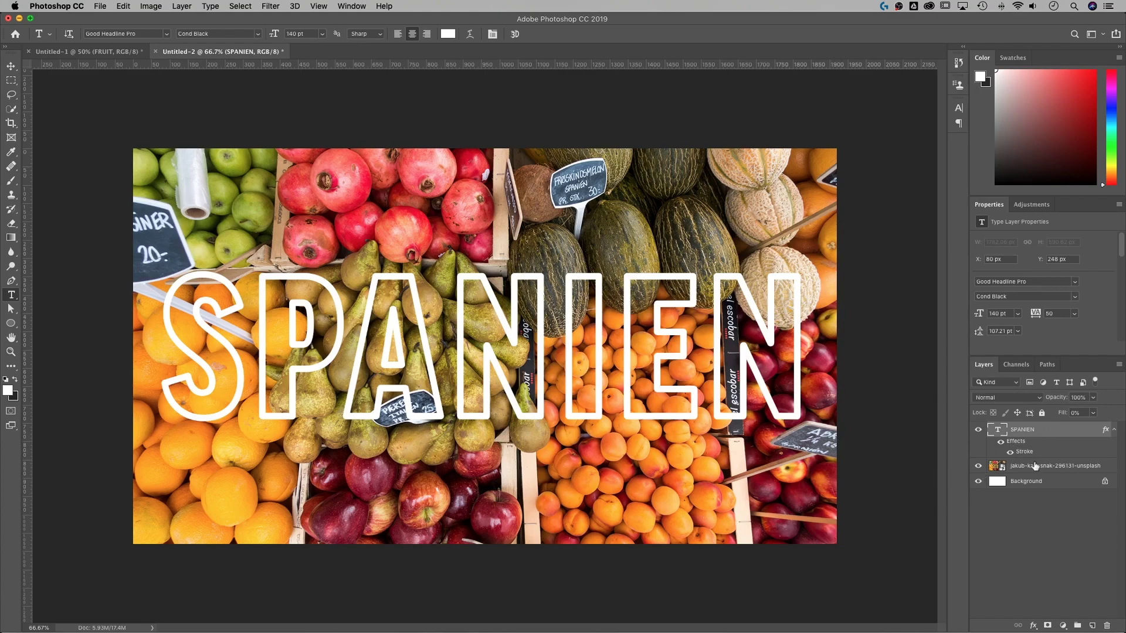
# Add a Drop Shadow effect to the SPANIEN layer's style
pyautogui.doubleClick(1065, 434)
pyautogui.moveTo(710, 223); pyautogui.dragTo(825, 141)
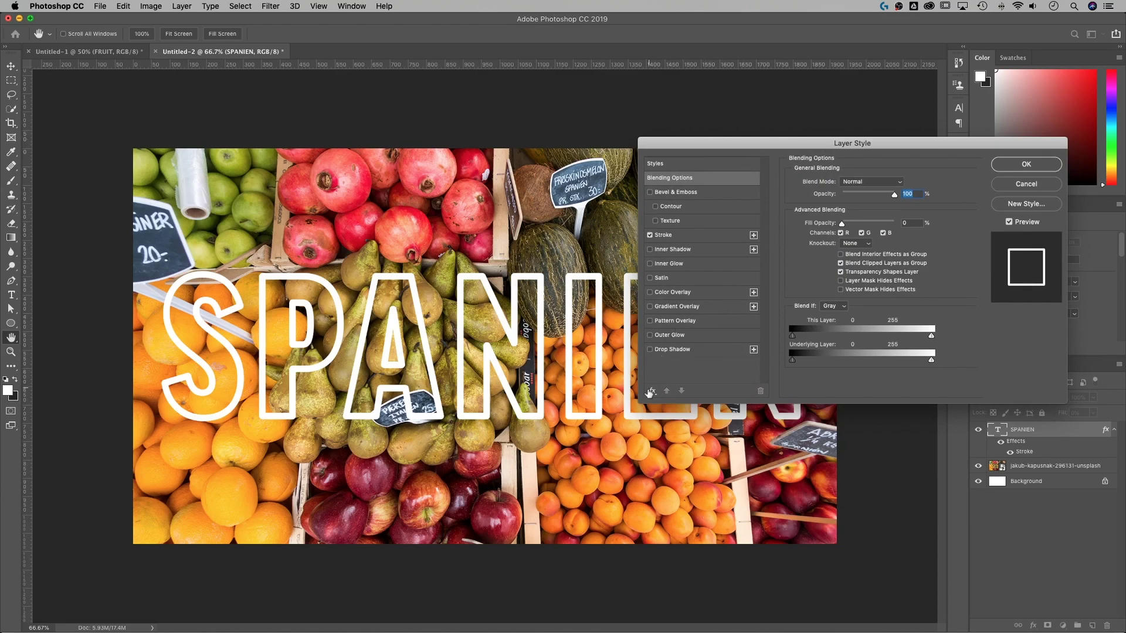
pyautogui.click(652, 391)
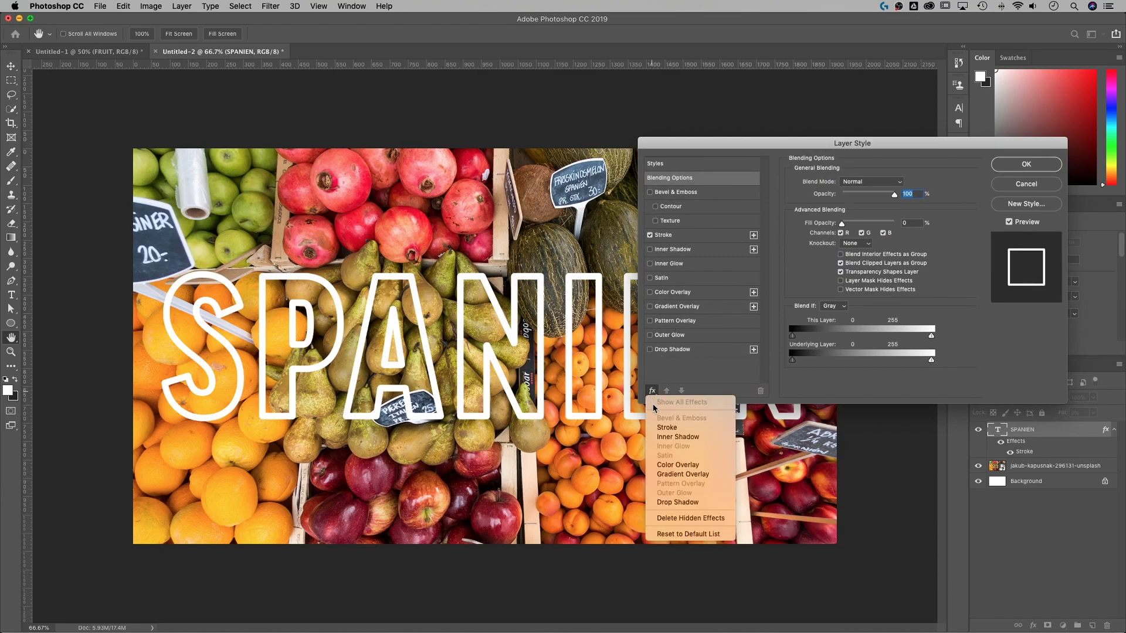
pyautogui.click(663, 363)
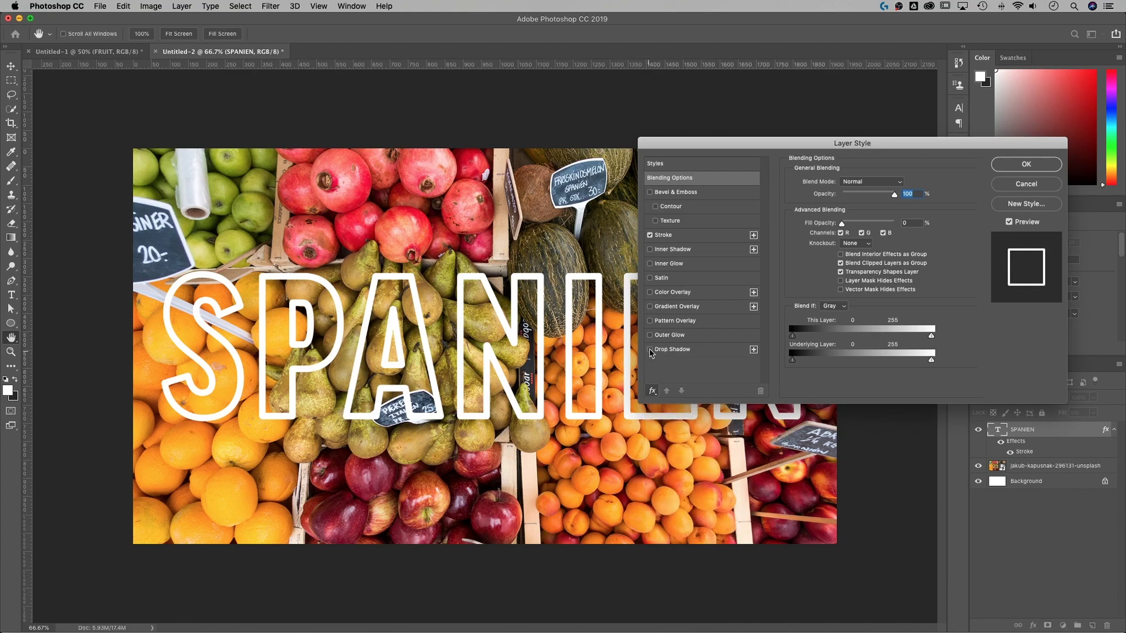
pyautogui.click(649, 350)
pyautogui.click(672, 350)
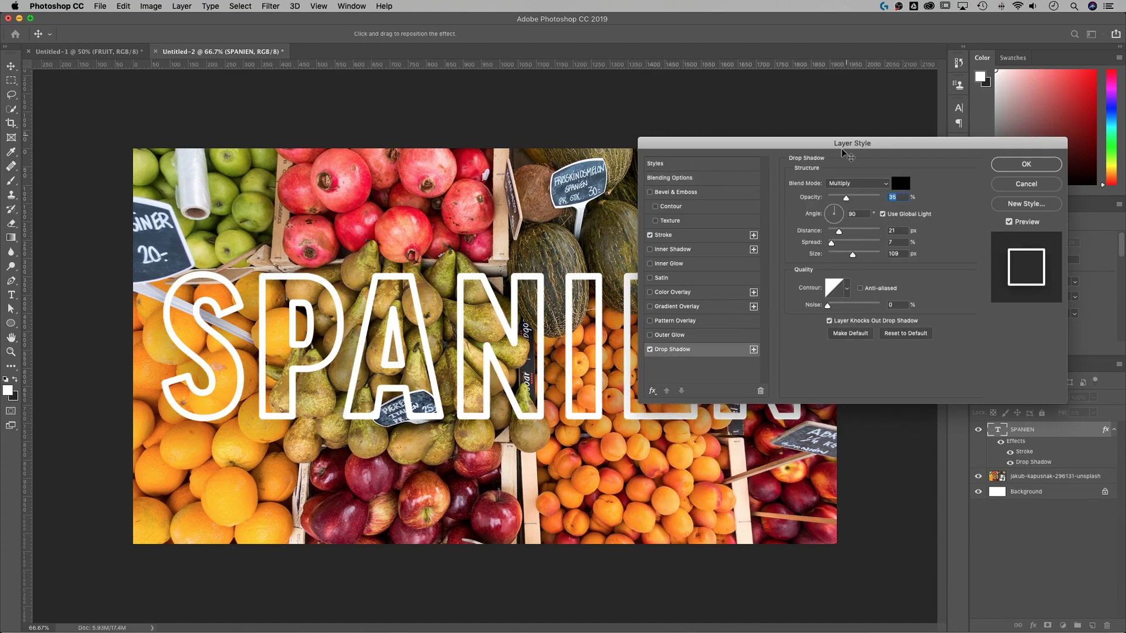
# Set the shadow to 90% opacity, 17 px distance, 10 spread and 81 px size, then confirm
pyautogui.moveTo(848, 147); pyautogui.dragTo(870, 77)
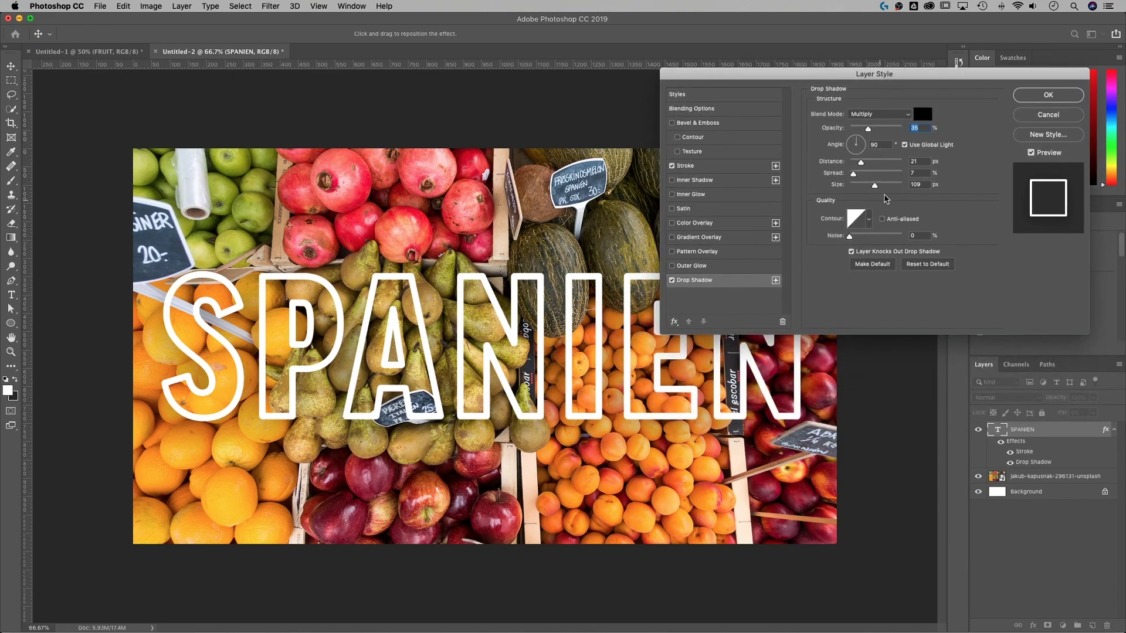
pyautogui.moveTo(869, 130); pyautogui.dragTo(897, 130)
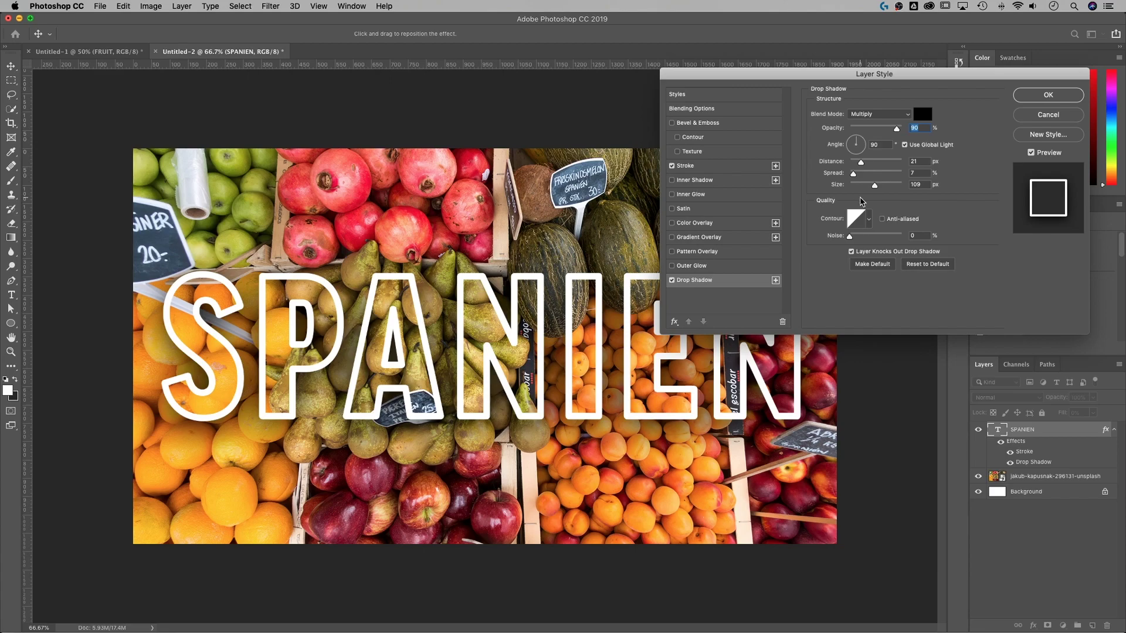
pyautogui.moveTo(862, 186)
pyautogui.mouseDown()
pyautogui.moveTo(883, 187)
pyautogui.moveTo(854, 188)
pyautogui.moveTo(858, 165)
pyautogui.moveTo(853, 186)
pyautogui.moveTo(866, 189)
pyautogui.mouseUp()
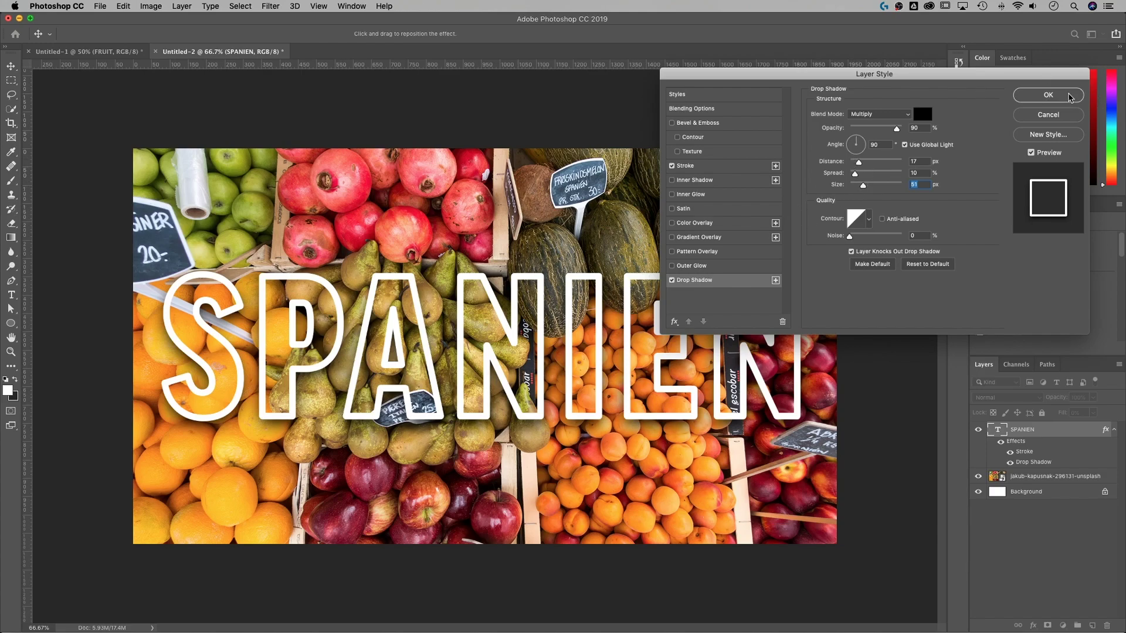
pyautogui.click(1072, 96)
pyautogui.click(1016, 482)
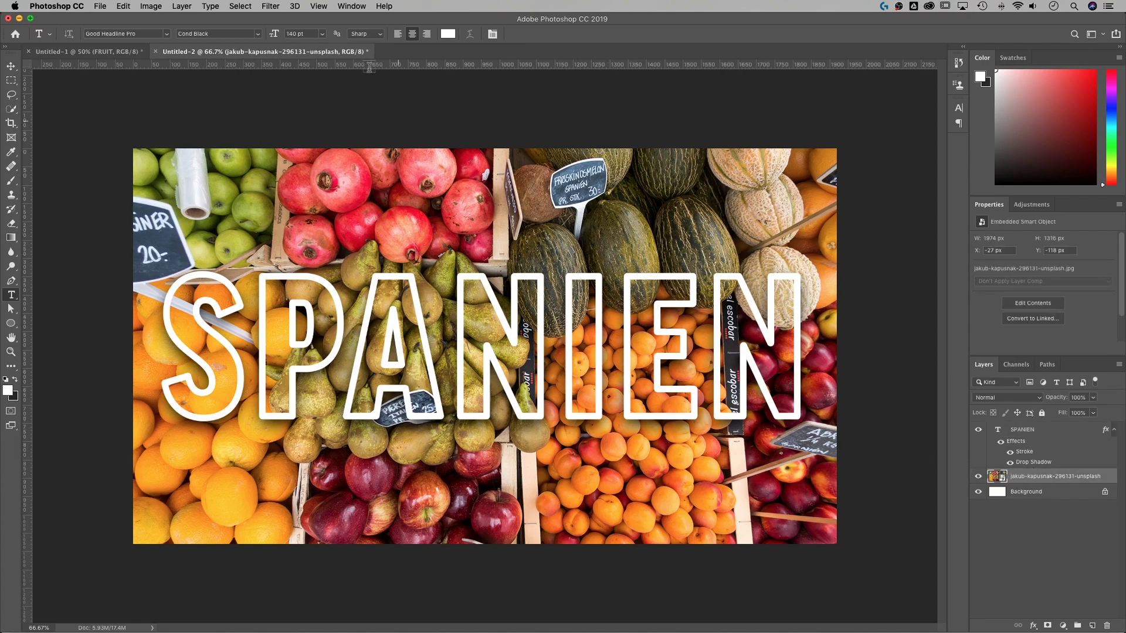
# In the FRUIT document, compare the photo with its Gaussian Blur off and back on
pyautogui.click(116, 52)
pyautogui.keyDown('super'); pyautogui.click(709, 292); pyautogui.keyUp('super')
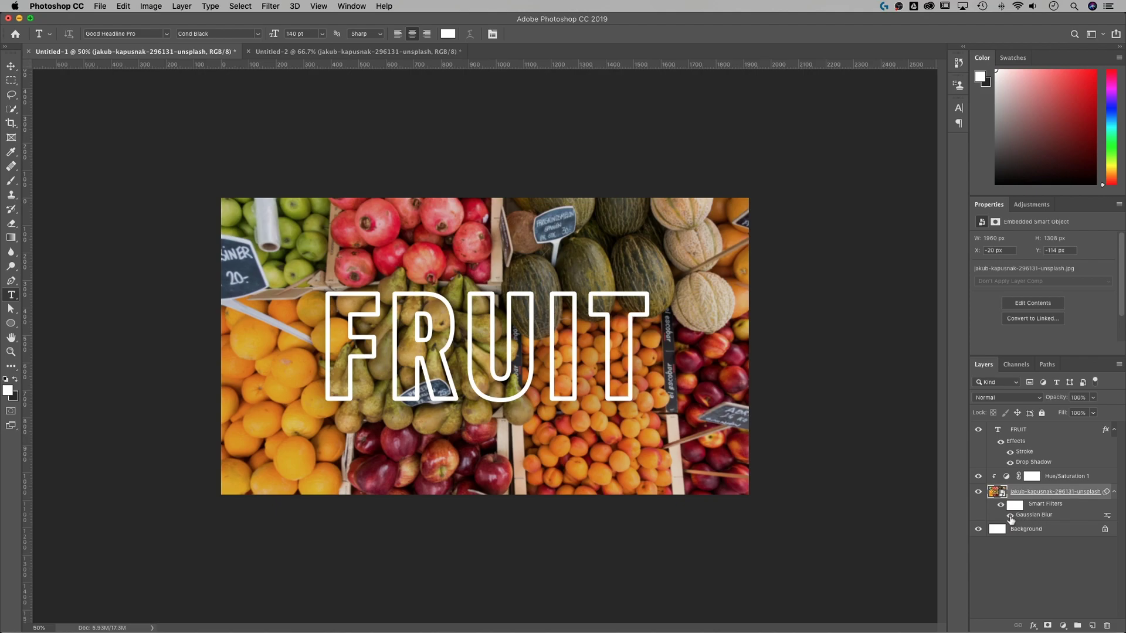
pyautogui.click(1010, 516)
pyautogui.click(1010, 515)
# Compare with and without Hue/Saturation 1, keeping it on and targeting the adjustment
pyautogui.click(1054, 477)
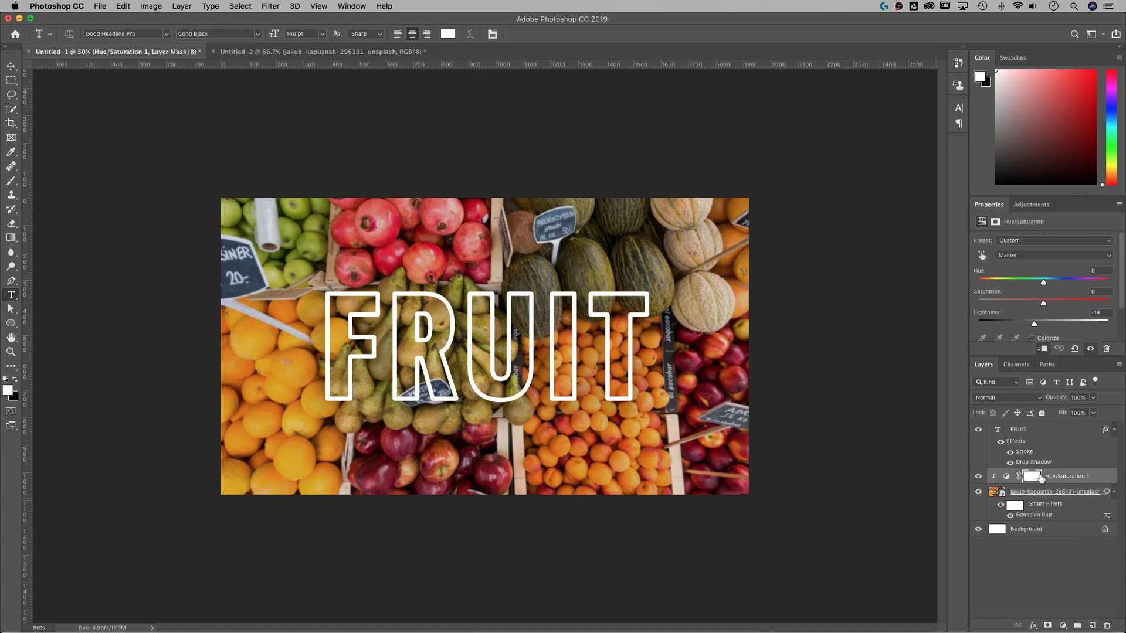
pyautogui.click(977, 477)
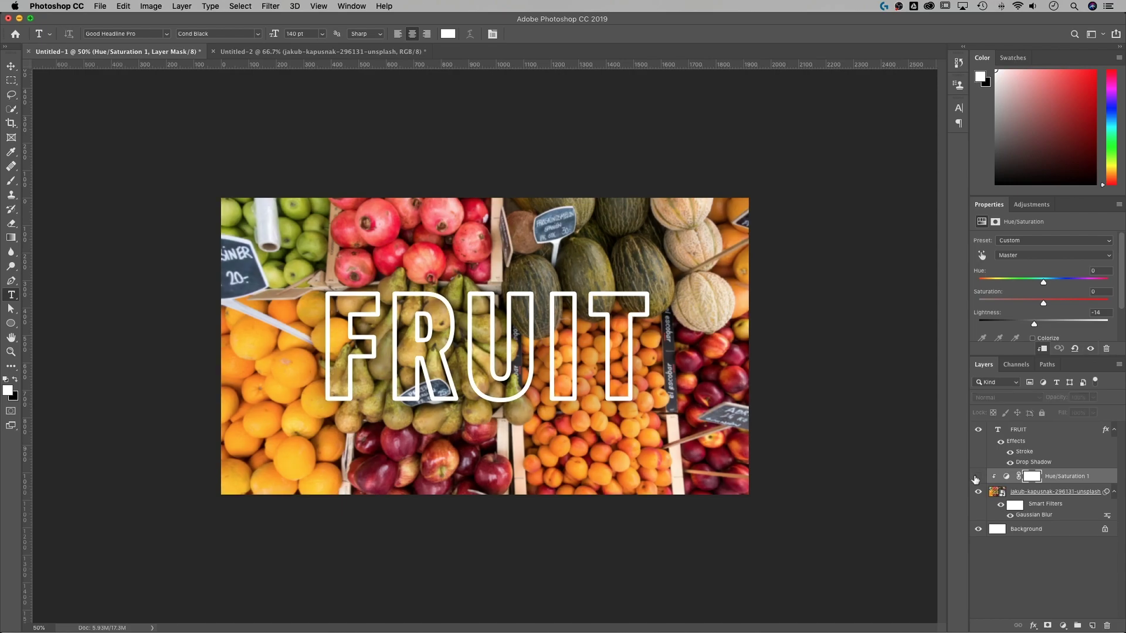
pyautogui.click(976, 477)
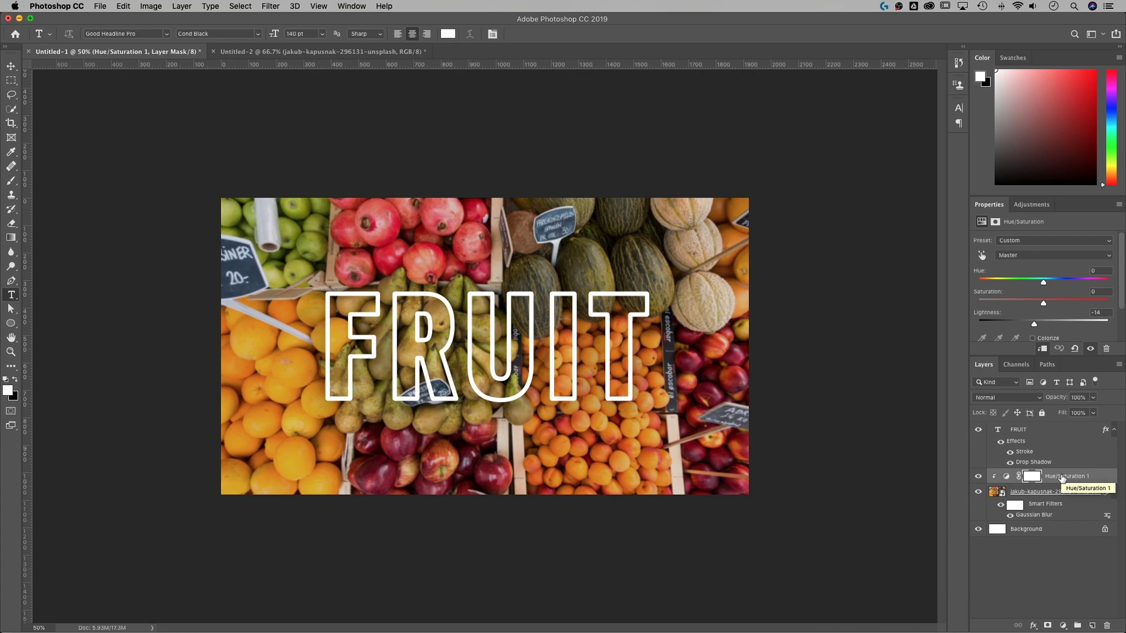
pyautogui.click(978, 477)
pyautogui.click(978, 476)
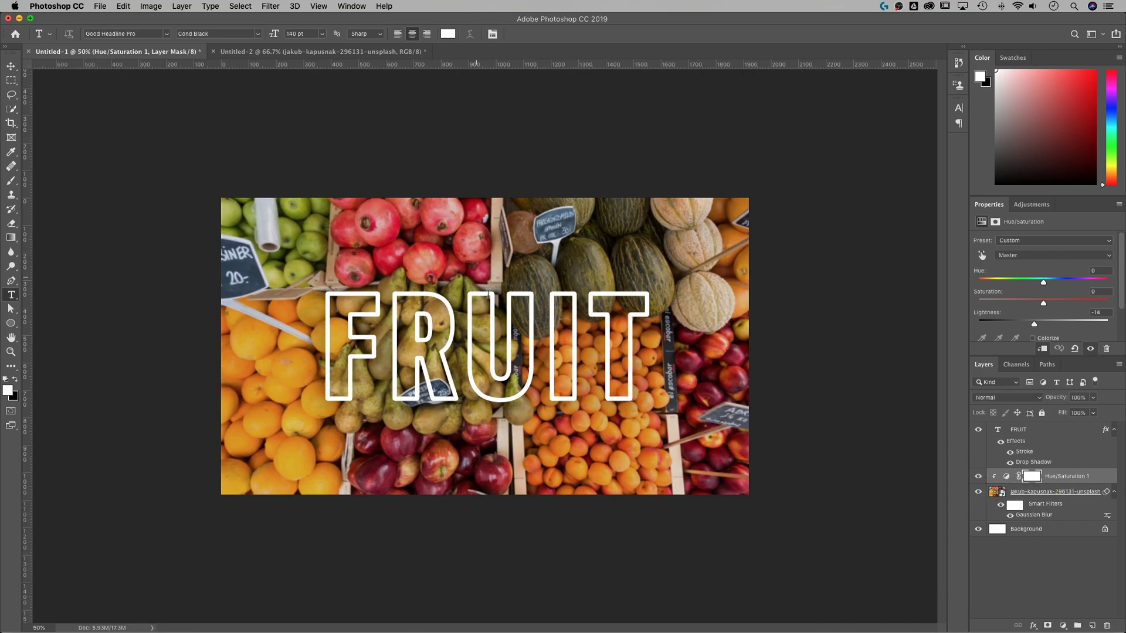
pyautogui.click(1070, 480)
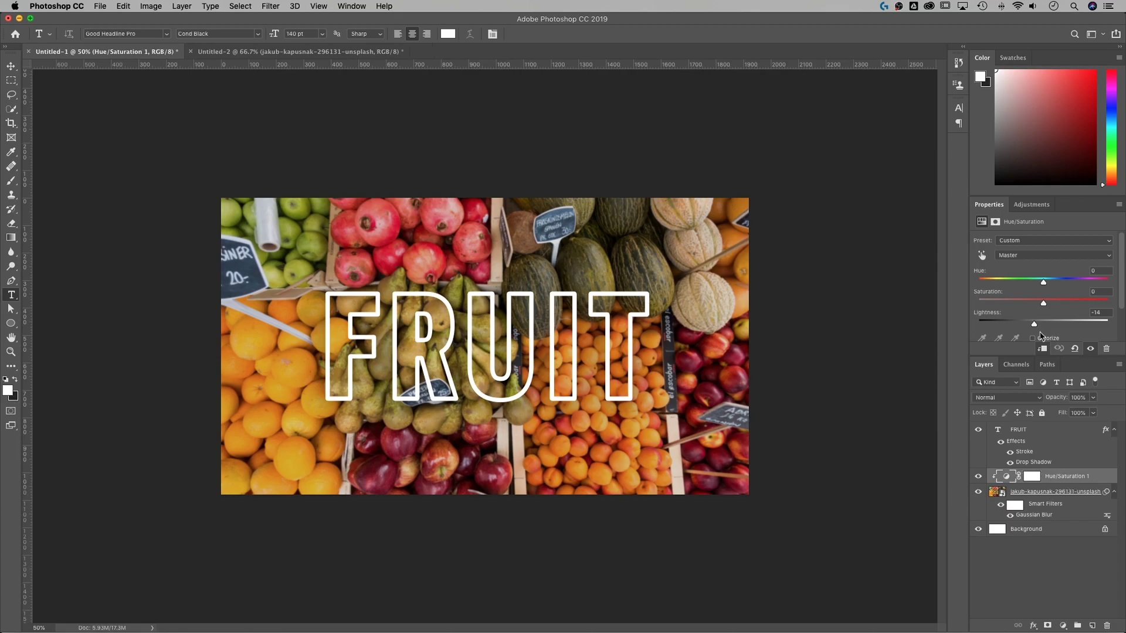
pyautogui.click(342, 8)
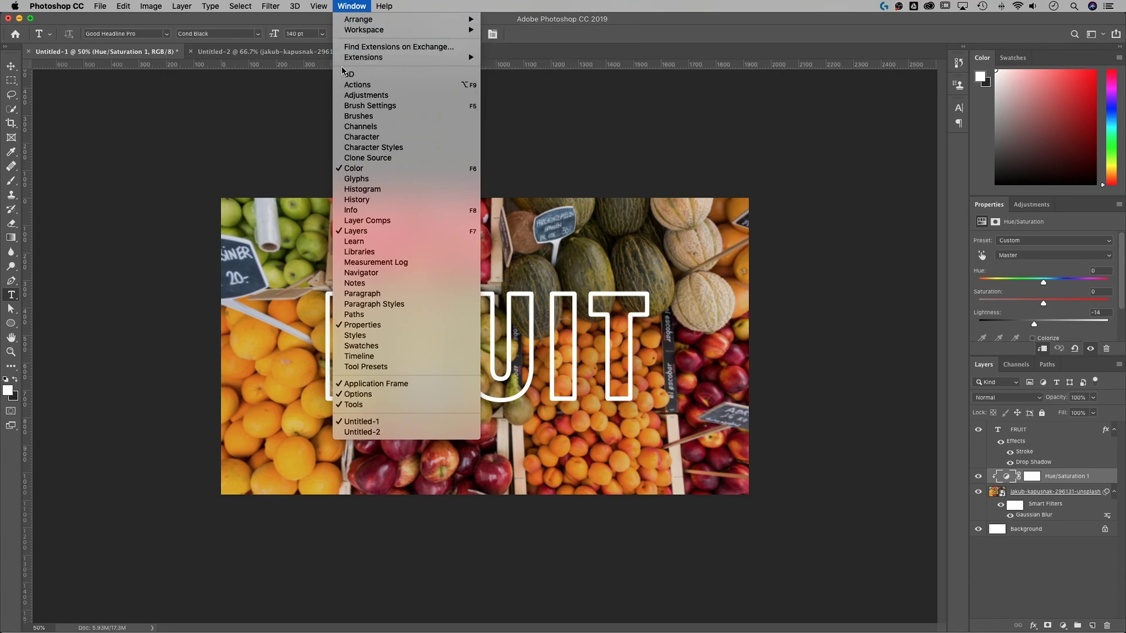
pyautogui.click(365, 95)
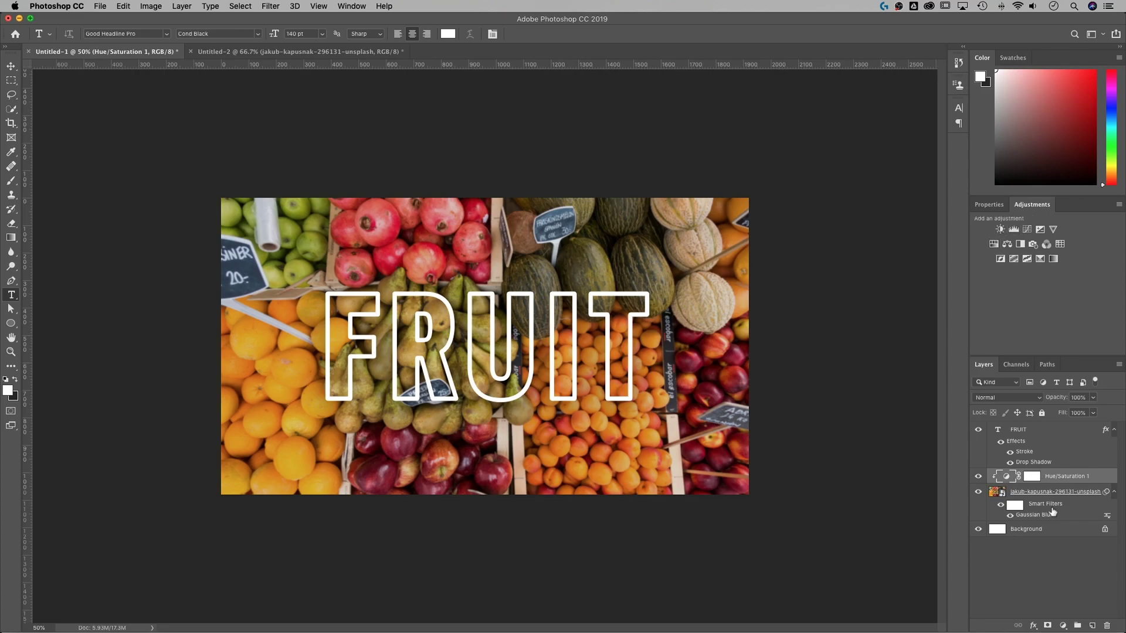
pyautogui.click(988, 204)
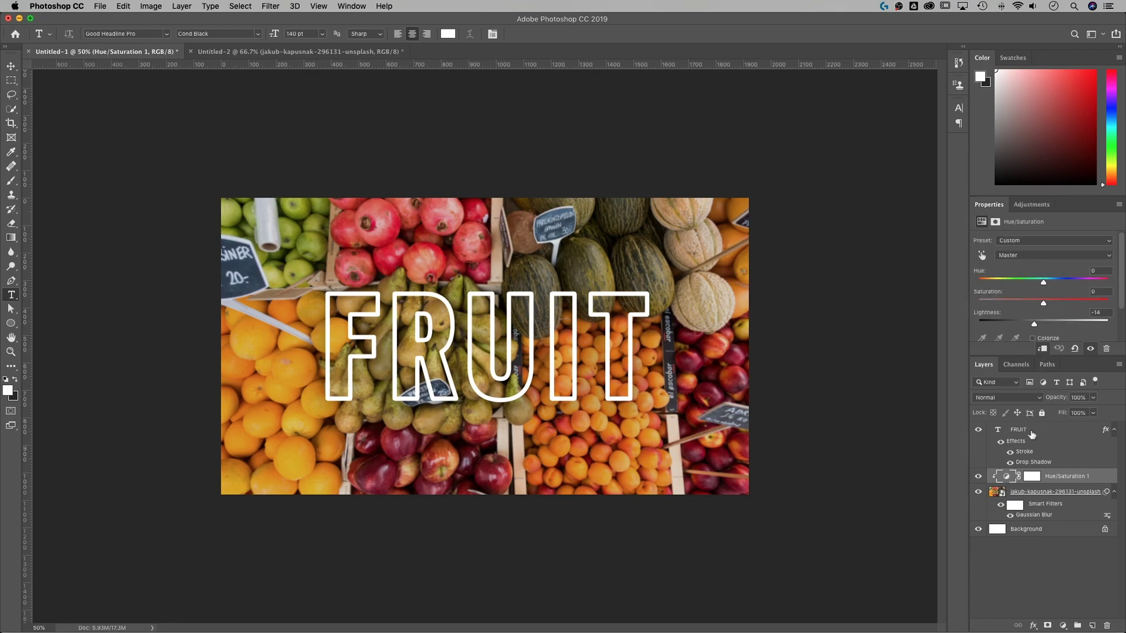
pyautogui.click(1038, 518)
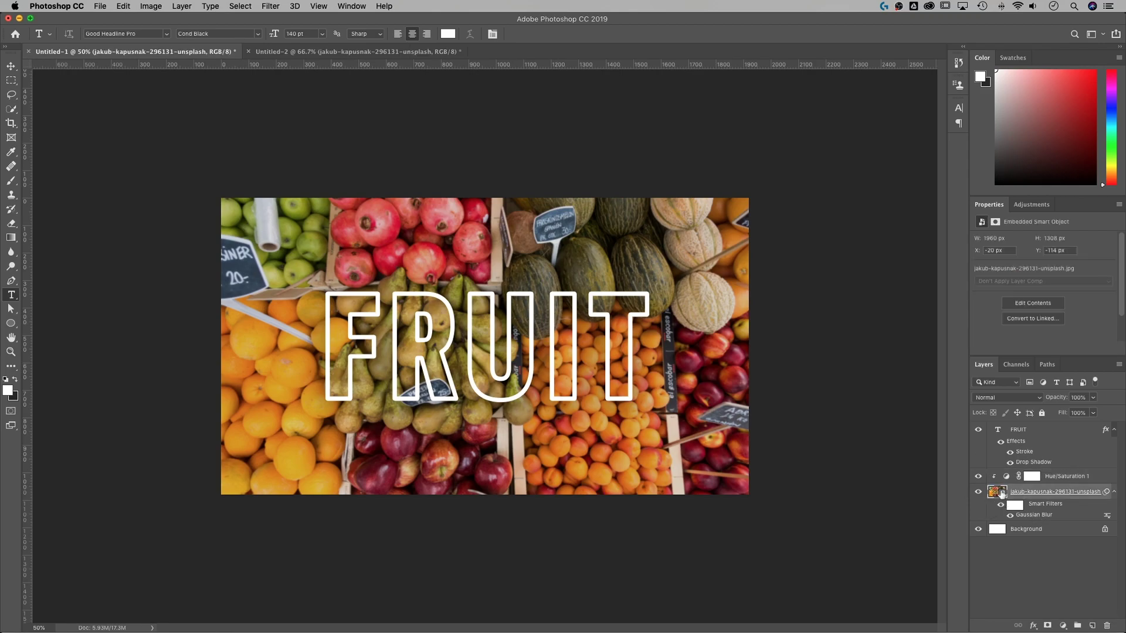
pyautogui.click(280, 7)
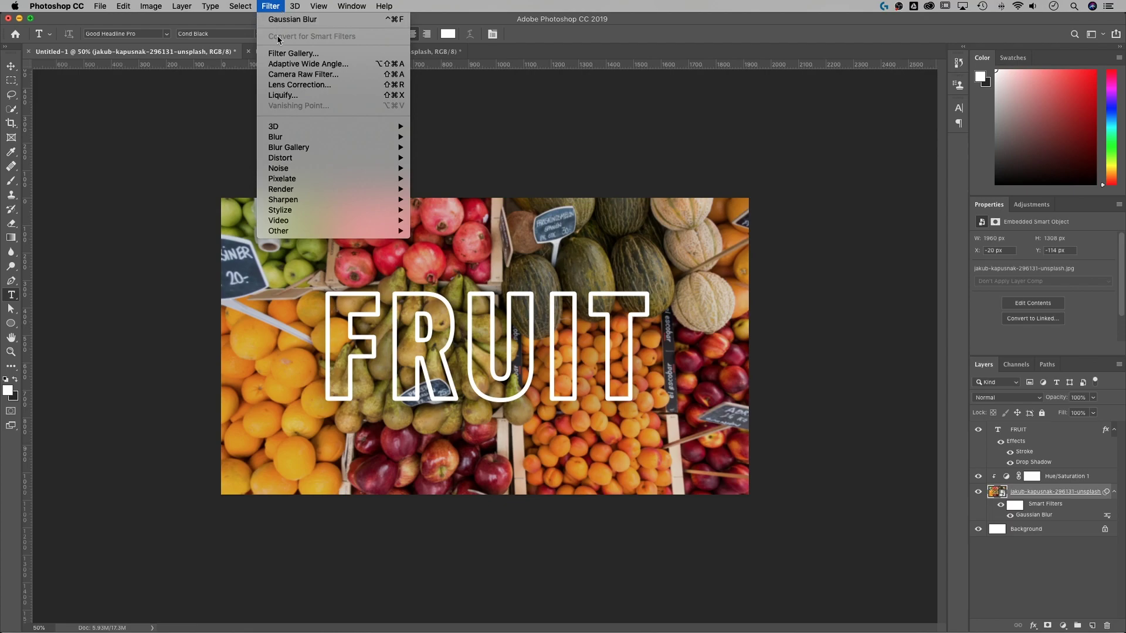
pyautogui.moveTo(284, 137)
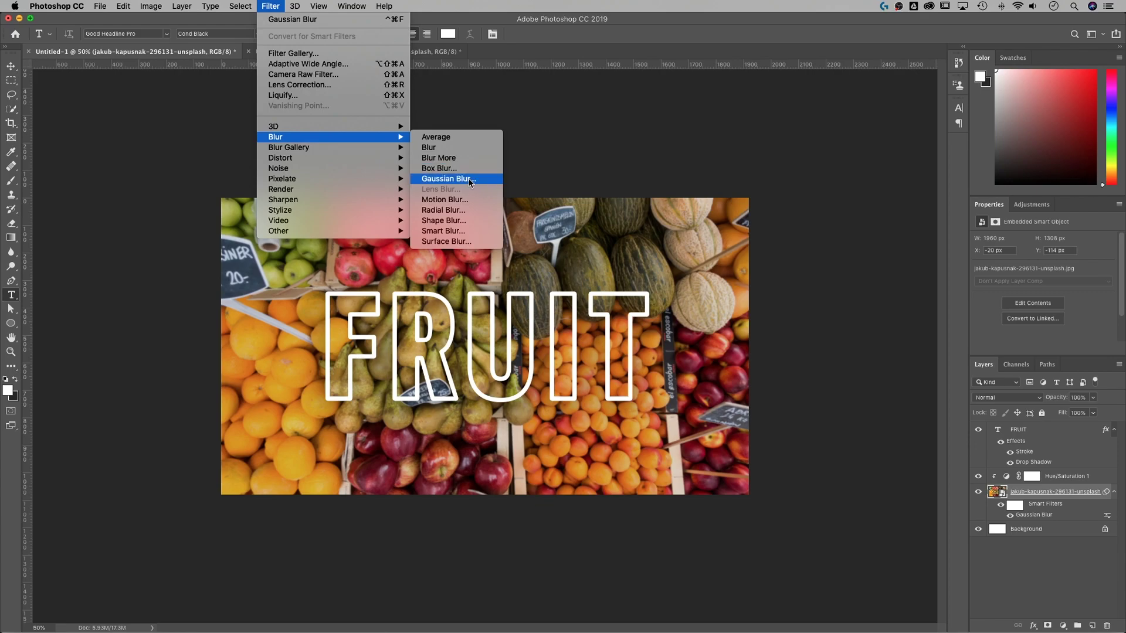
pyautogui.click(1076, 509)
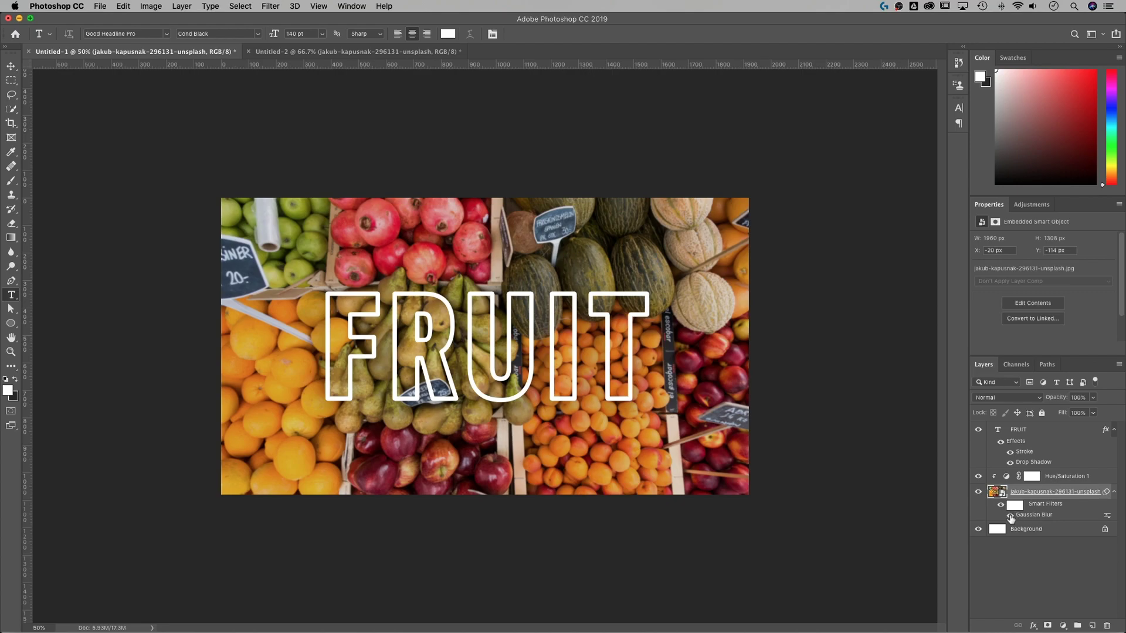
pyautogui.click(1010, 516)
pyautogui.doubleClick(1042, 517)
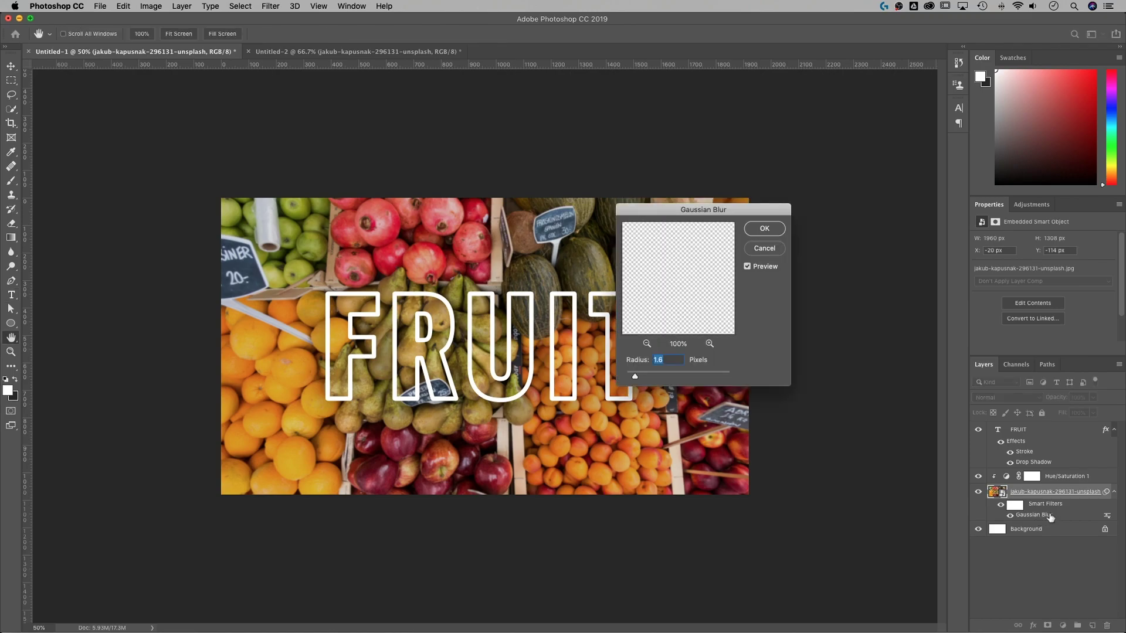
pyautogui.click(763, 249)
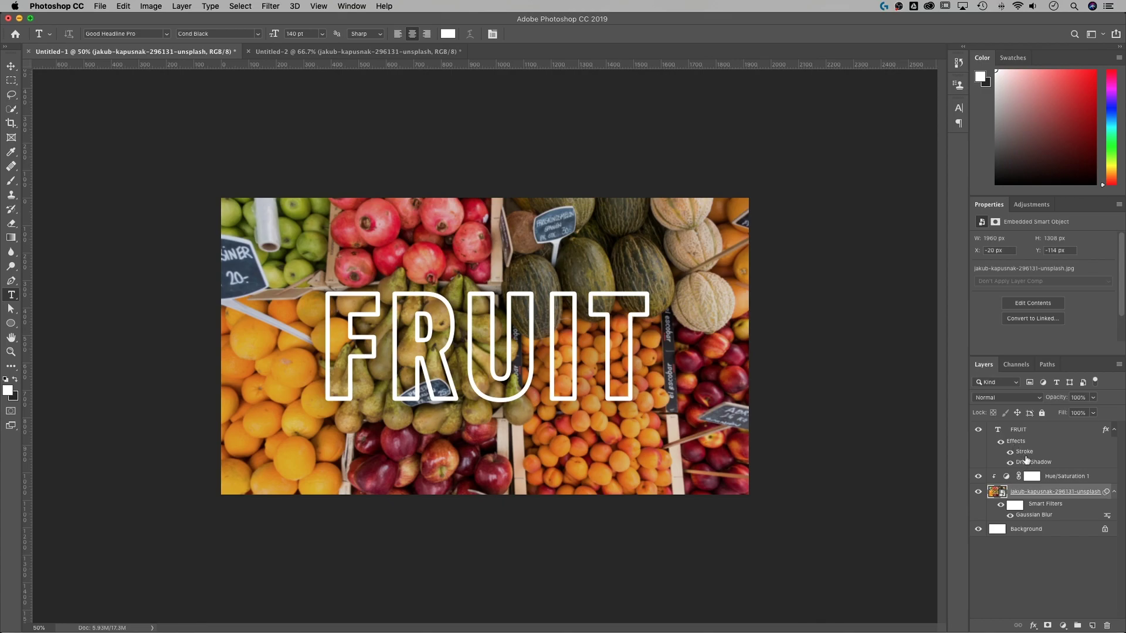
pyautogui.click(978, 431)
pyautogui.click(978, 431)
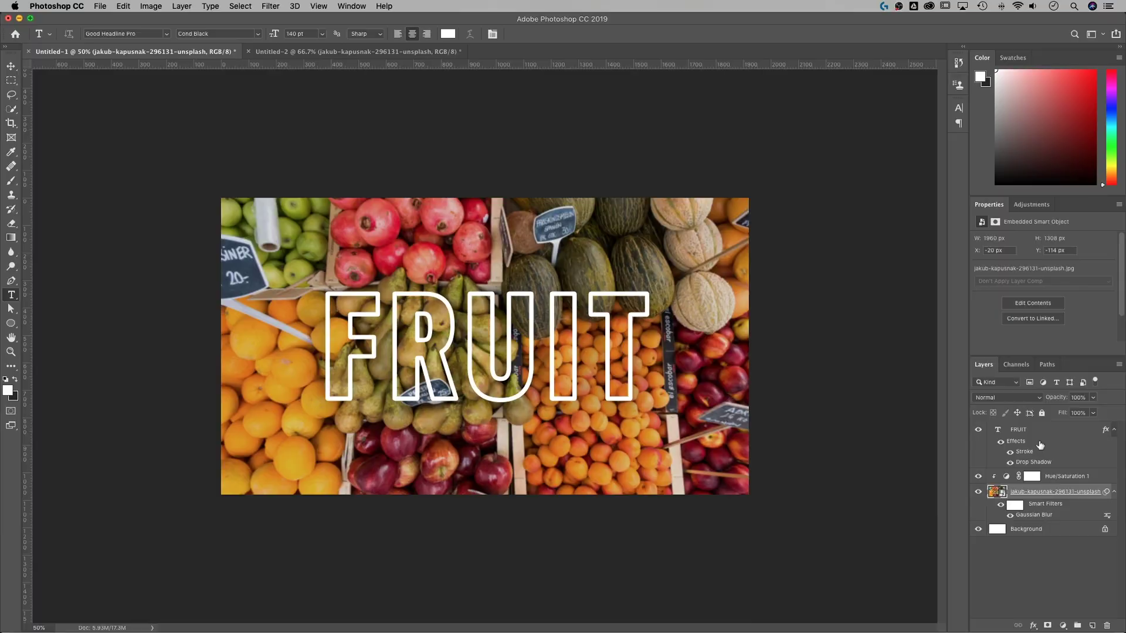